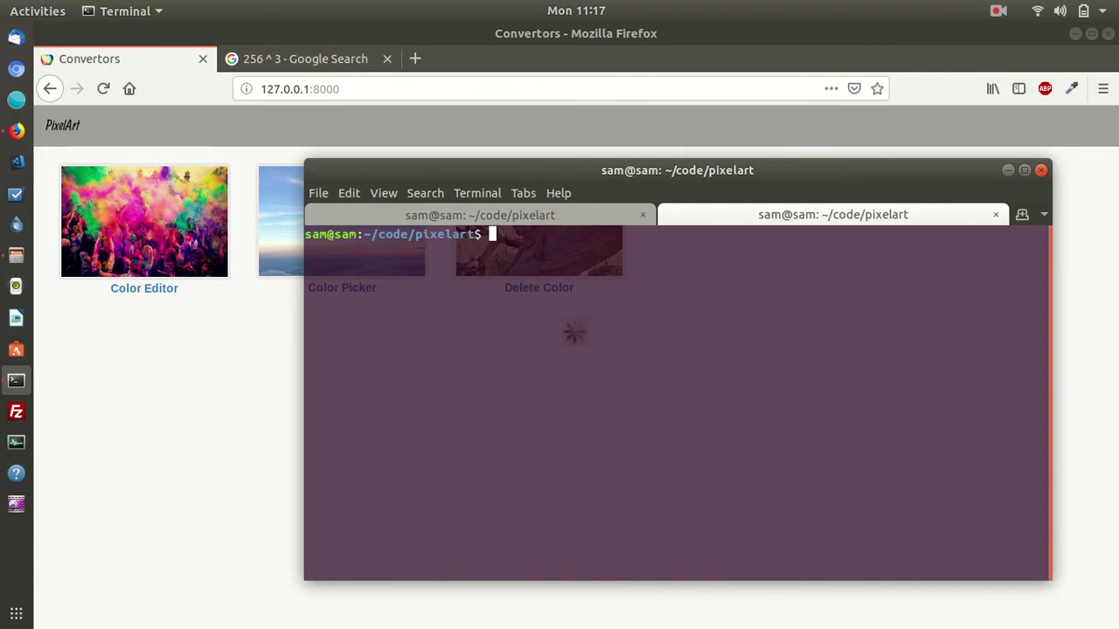
Step: Activate the virtual environment with source ../envs/pixel/bin/activate, and run python path.py in the pixelart folder
type("source ")
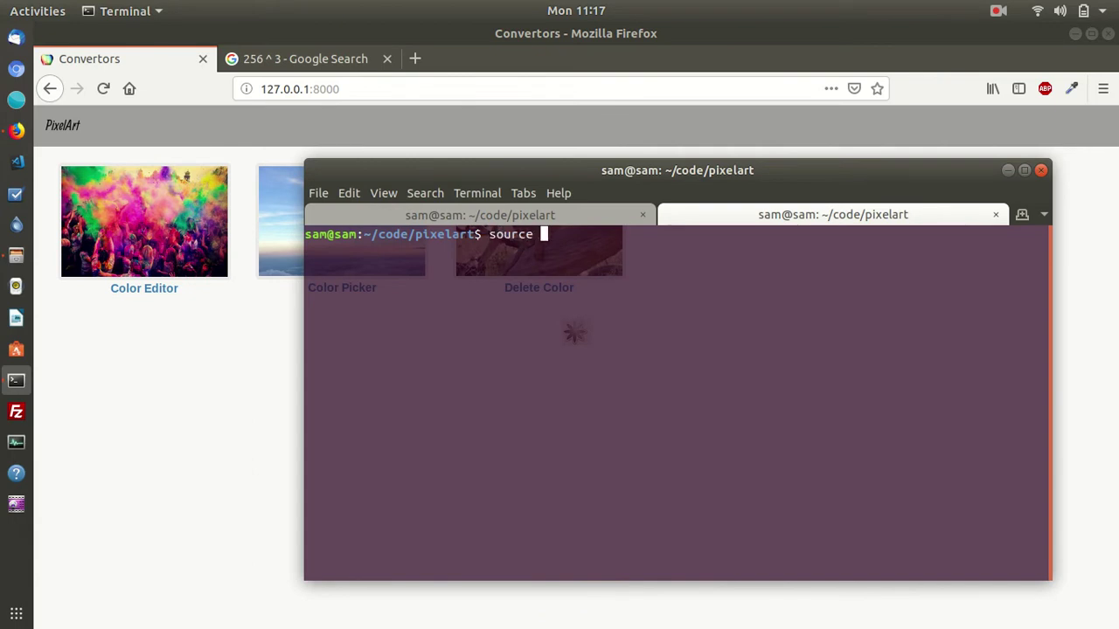
type("../envs/pixel/bin/activate")
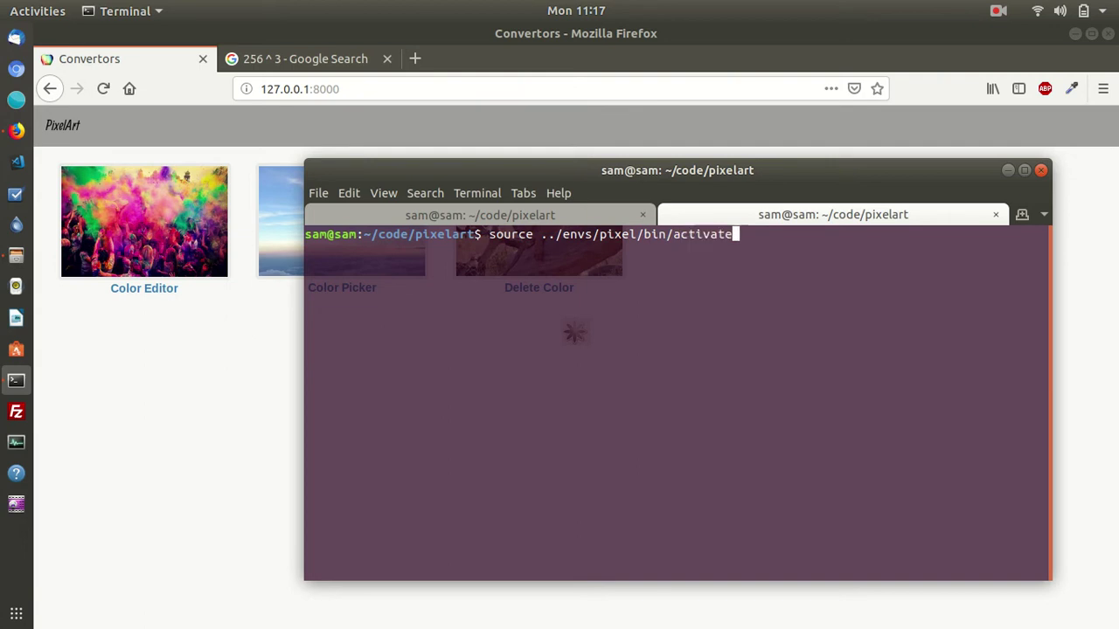
key("Return")
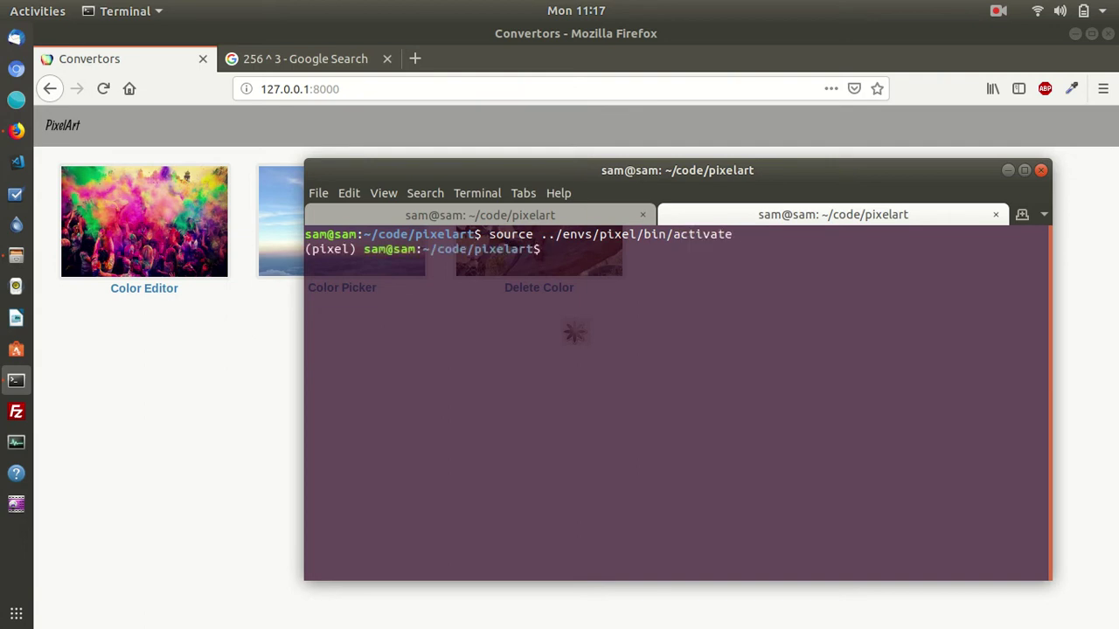
type("python path.py")
key("Return")
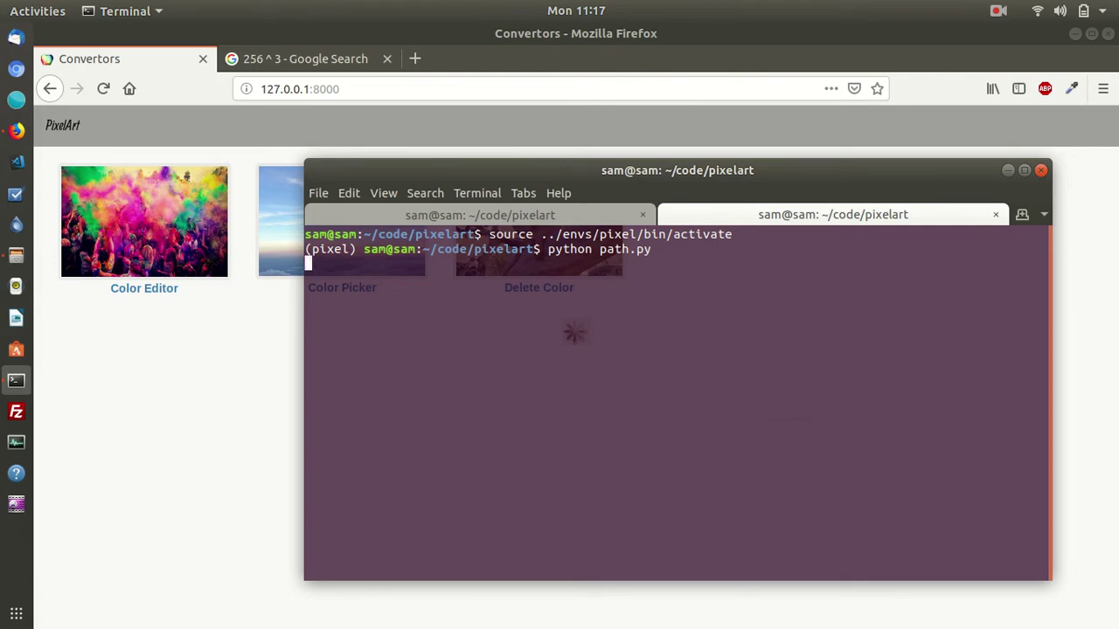
Step: List the pixelart folder's files in a new terminal tab, highlight path.py, and close that tab
right_click(766, 421)
left_click(804, 548)
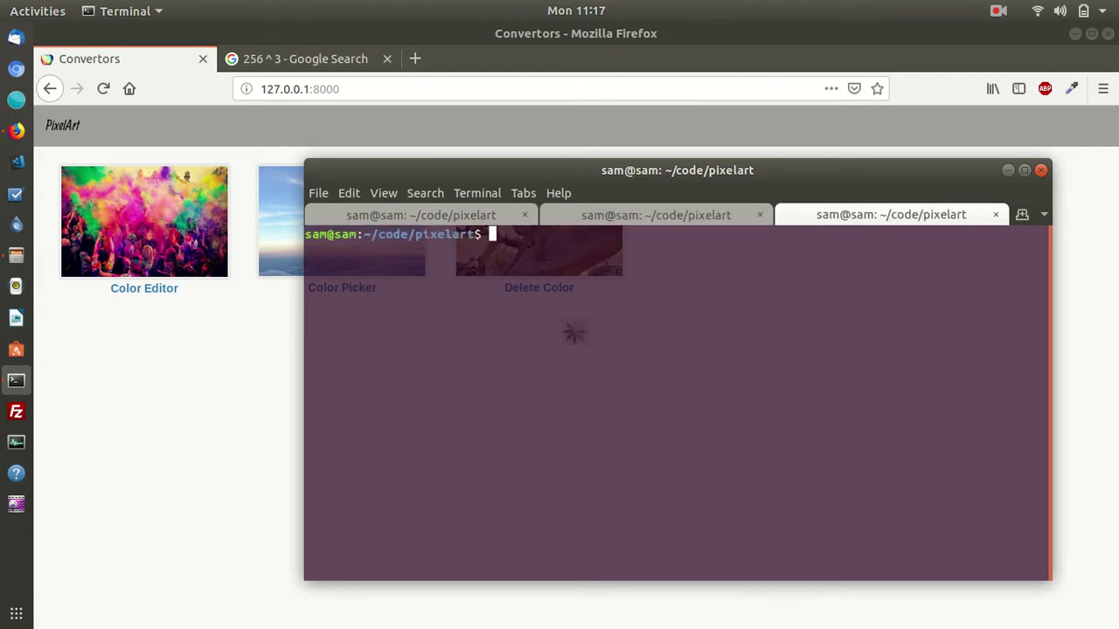
type("ls")
key("Return")
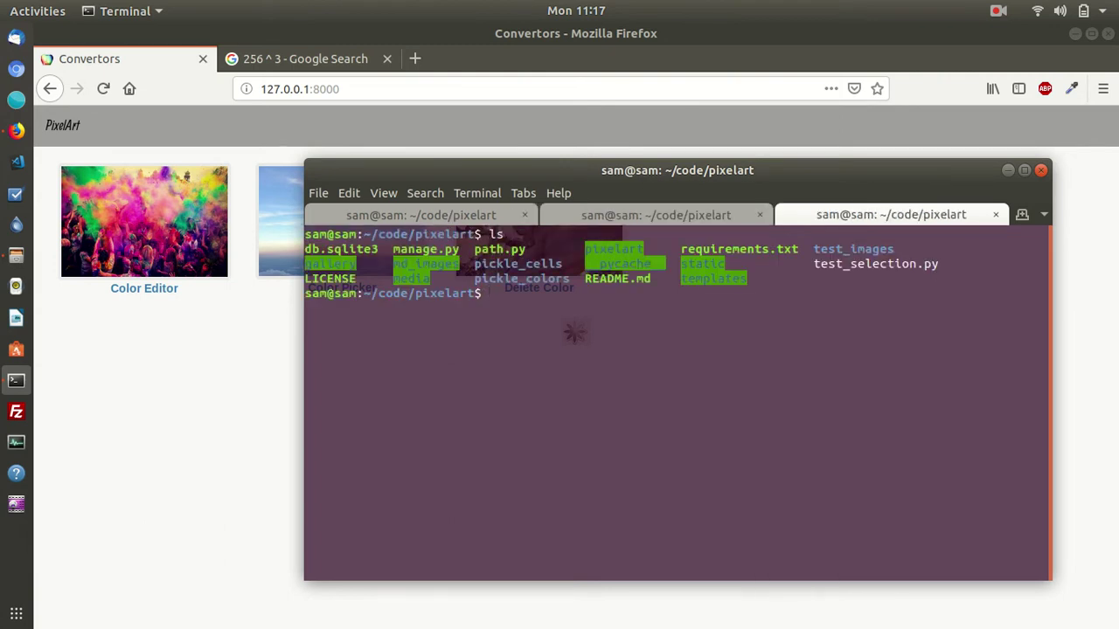
left_click_drag(482, 249, 526, 249)
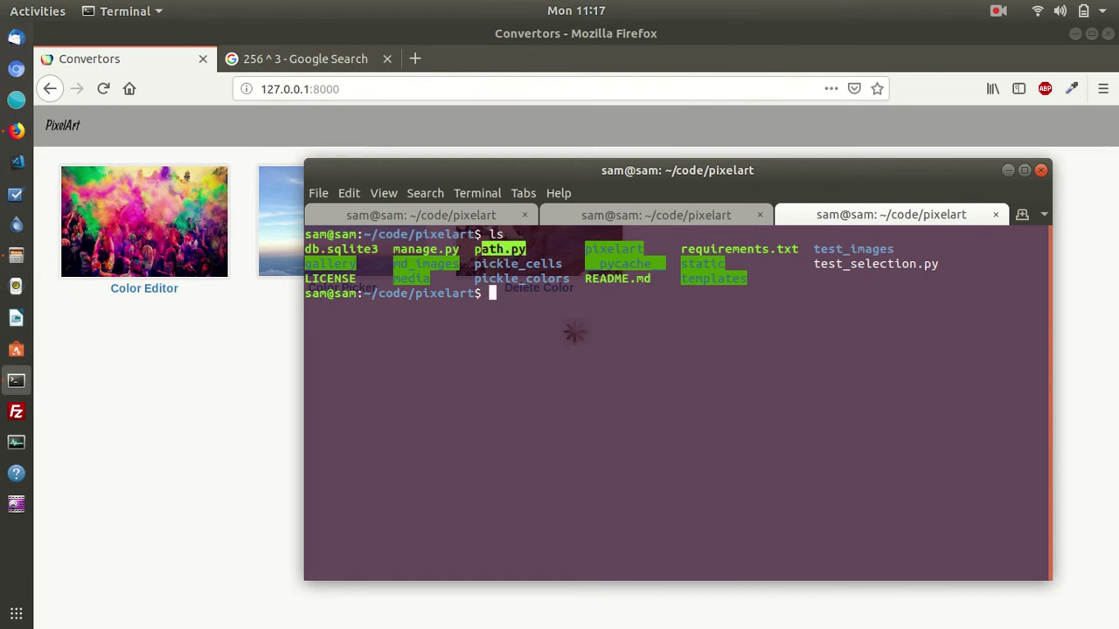
left_click(994, 214)
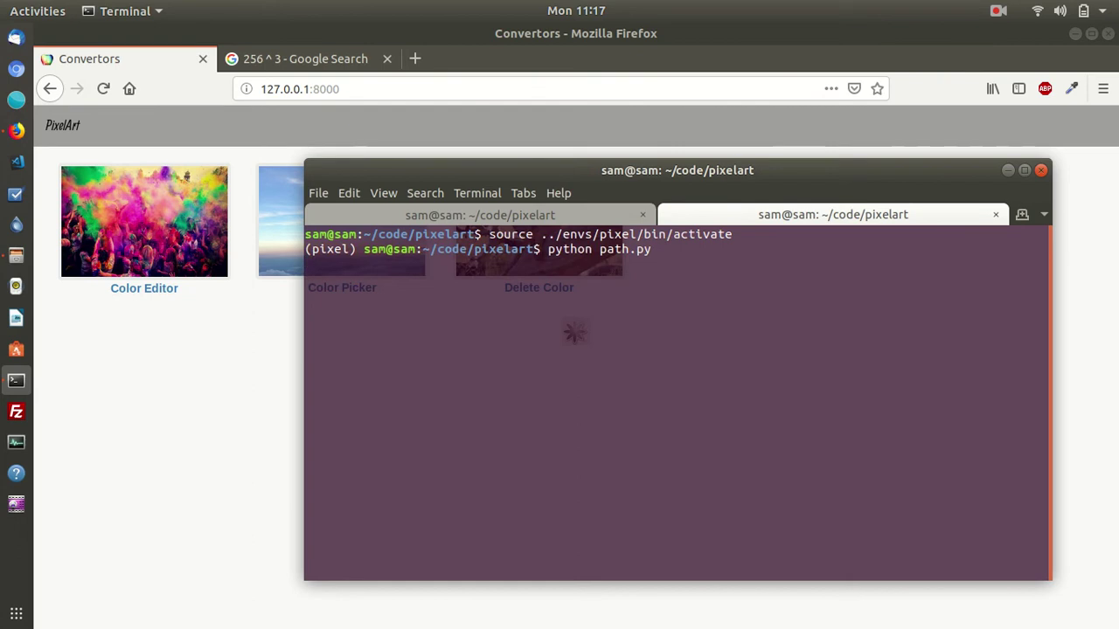
Step: Open the Color Editor page in Firefox, and check and clear its browser console before closing the developer tools
left_click(480, 215)
left_click(144, 229)
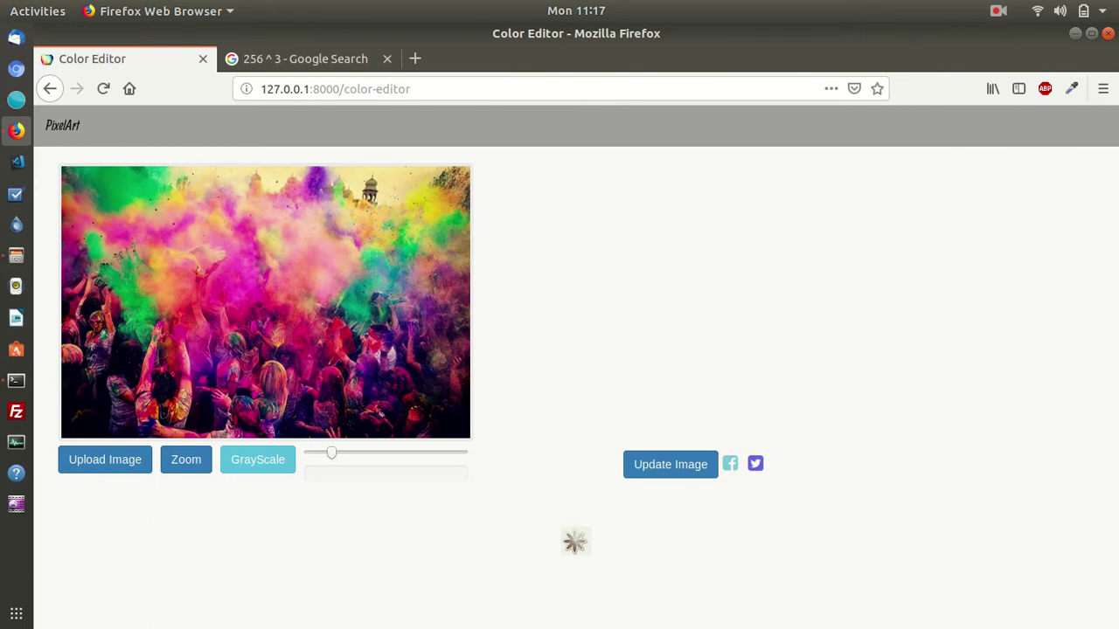
right_click(644, 220)
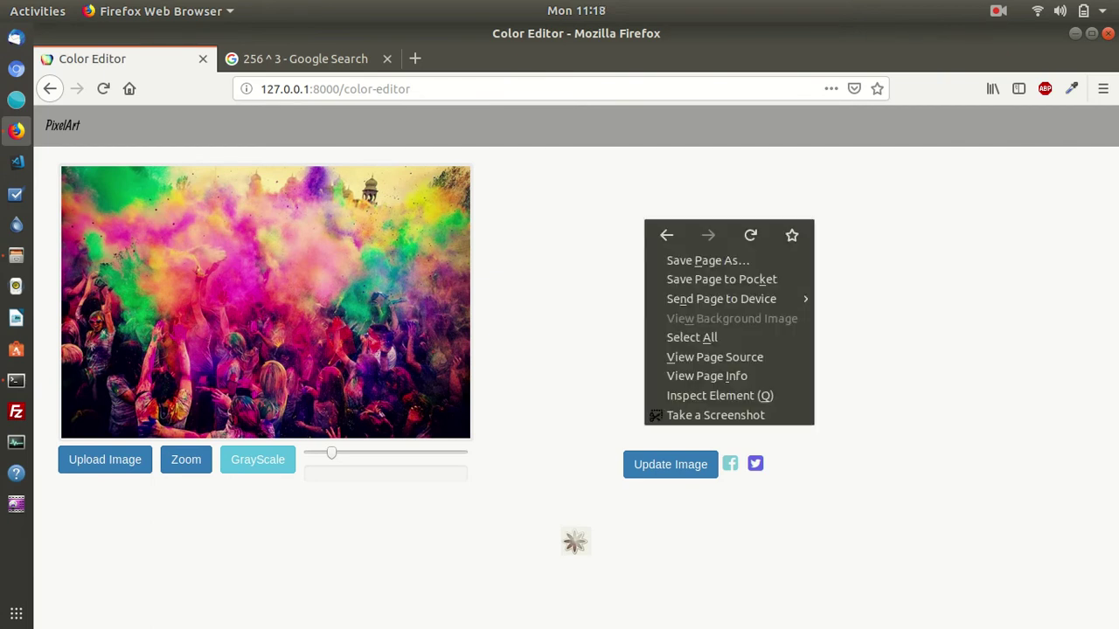
left_click(720, 396)
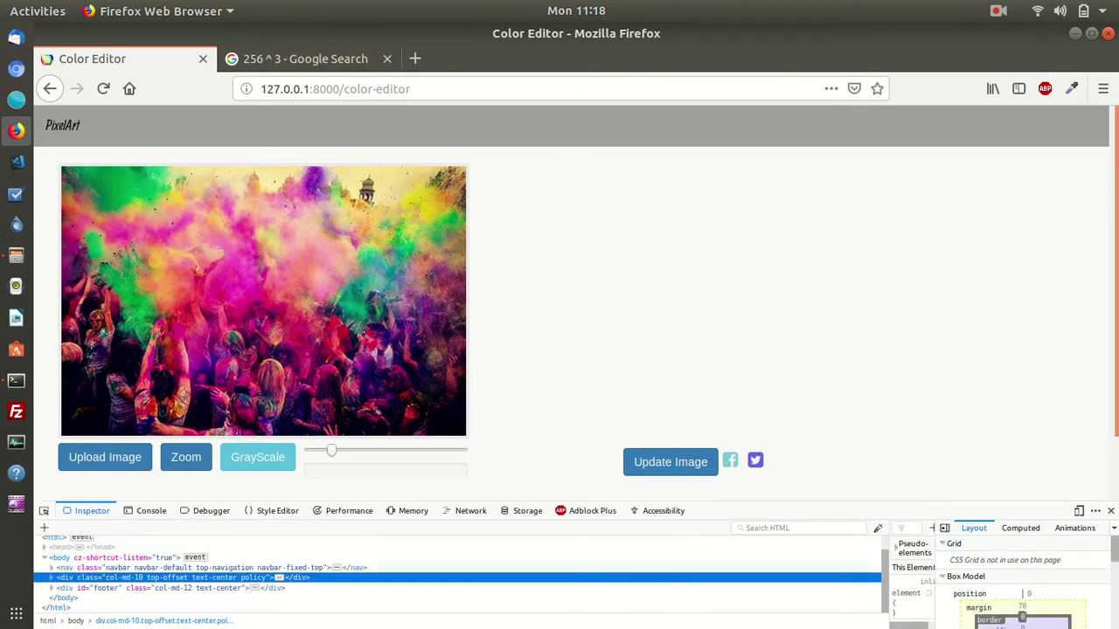
left_click(150, 511)
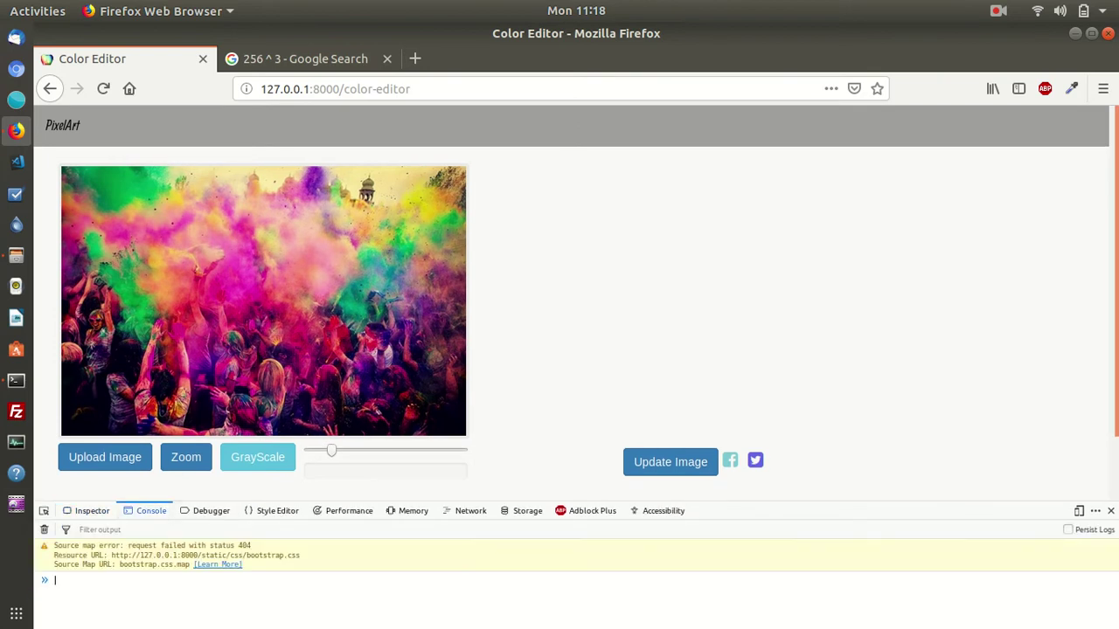
left_click_drag(569, 501, 569, 533)
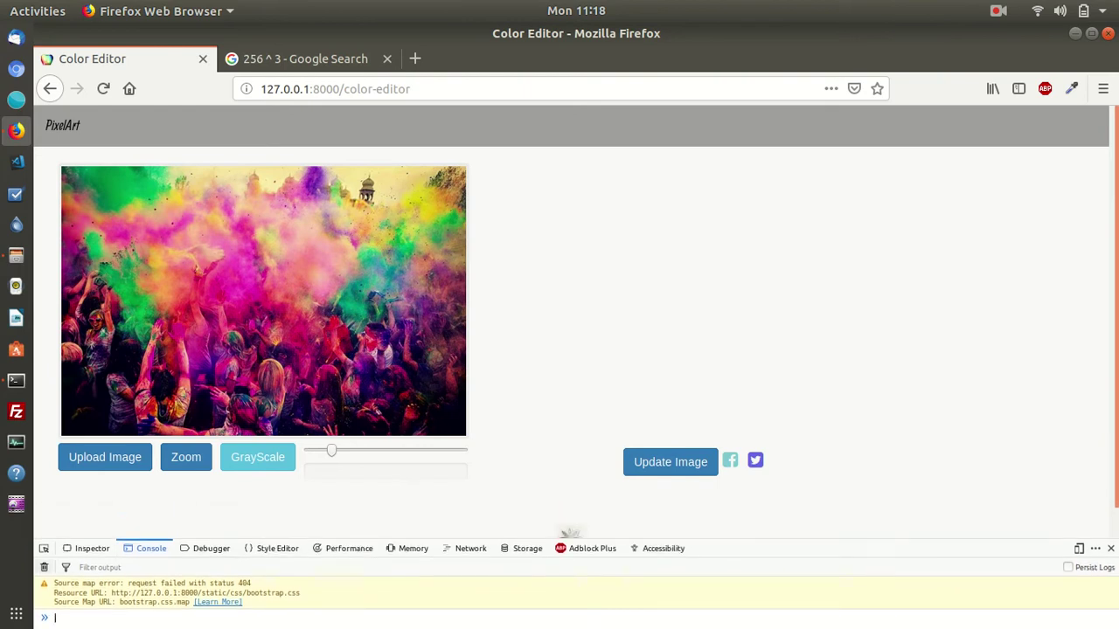
key("ctrl+l")
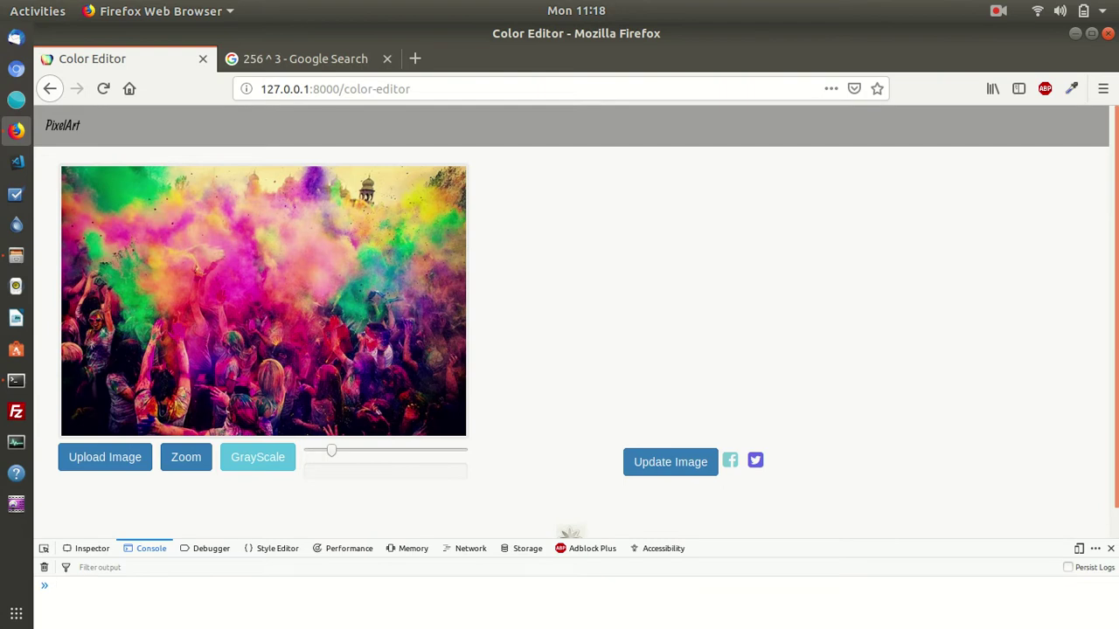
key("F12")
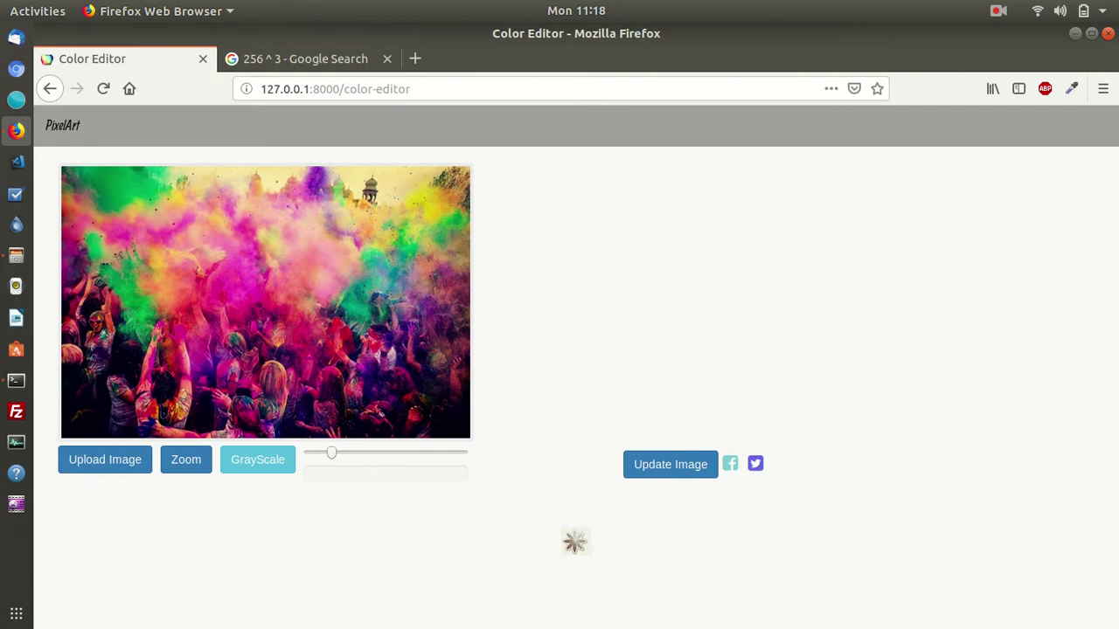
Step: Switch to the terminal's server log and add blank lines below the latest color-code requests
right_click(230, 273)
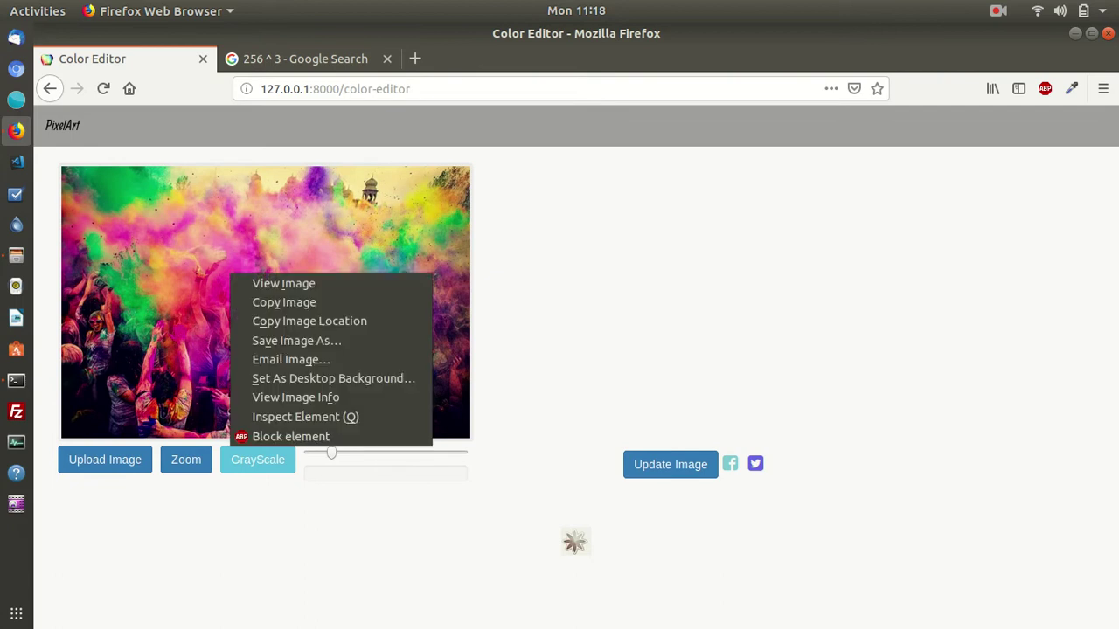
left_click(15, 380)
left_click(16, 380)
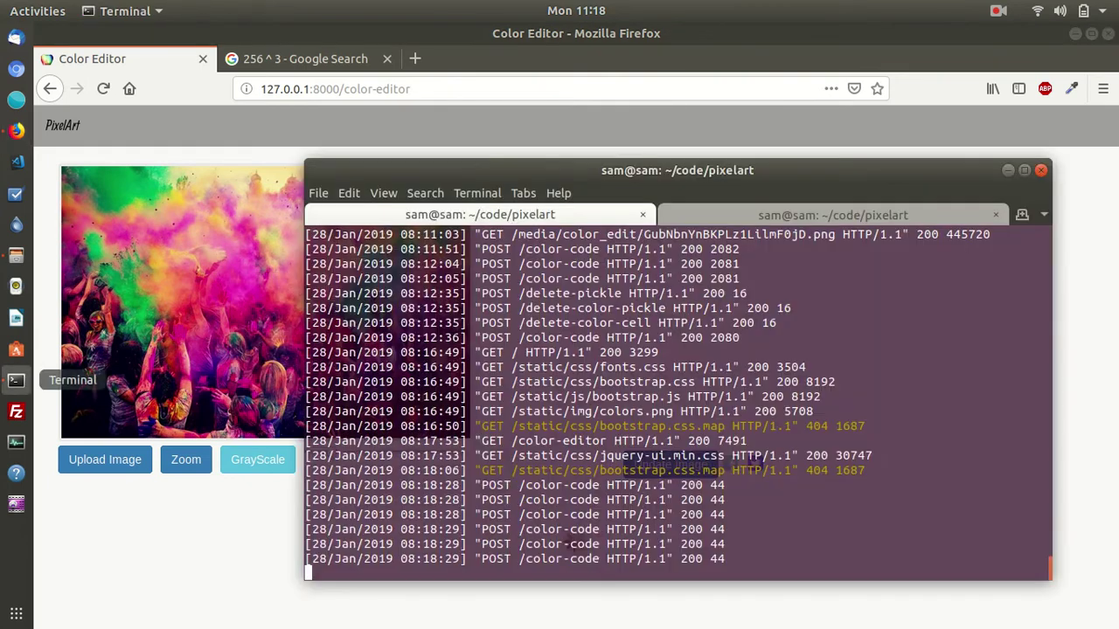
key("Return")
key("Return")
key("Return")
key("Return")
key("Return")
key("Return")
key("Return")
key("Return")
key("Return")
key("Return")
key("Return")
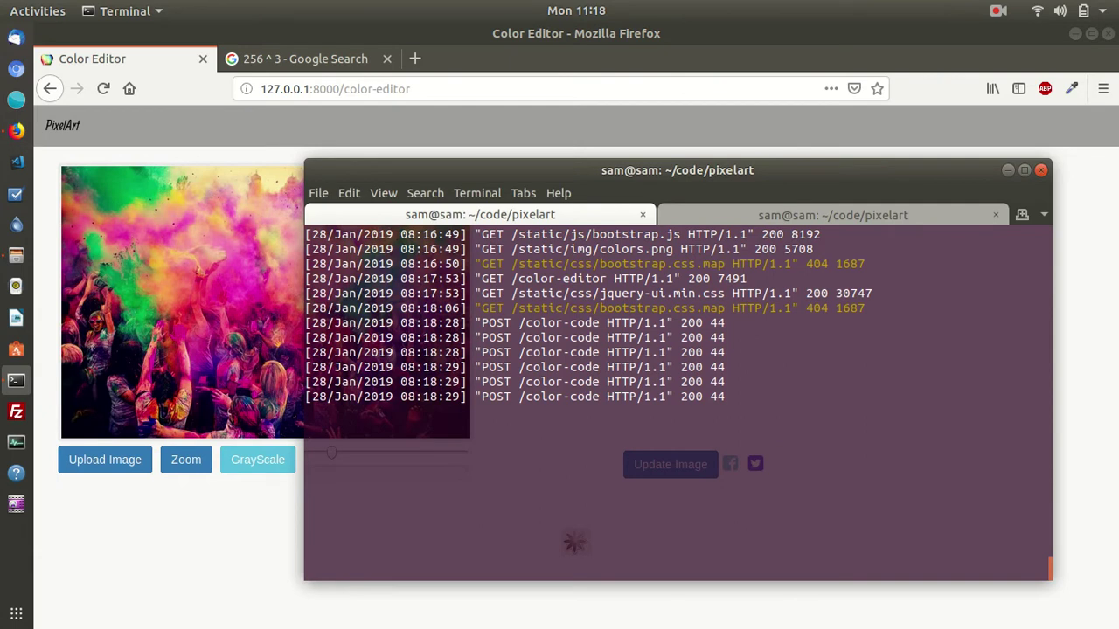
Step: Return to the Color Editor image, check the server log for new color-code requests, and switch back to the browser
key("alt+Tab")
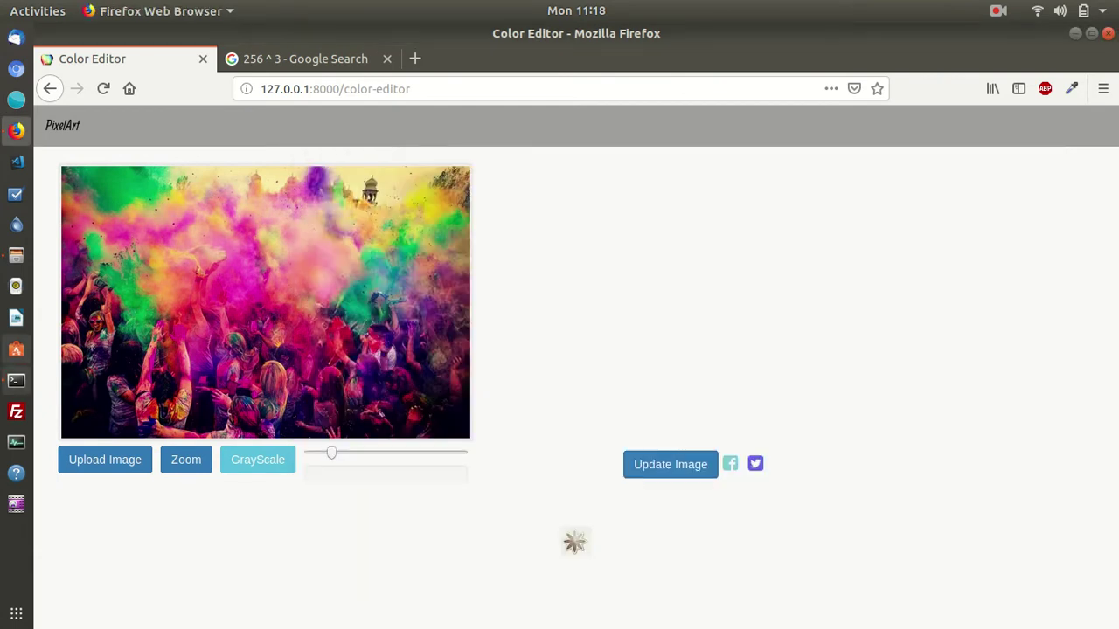
left_click(16, 380)
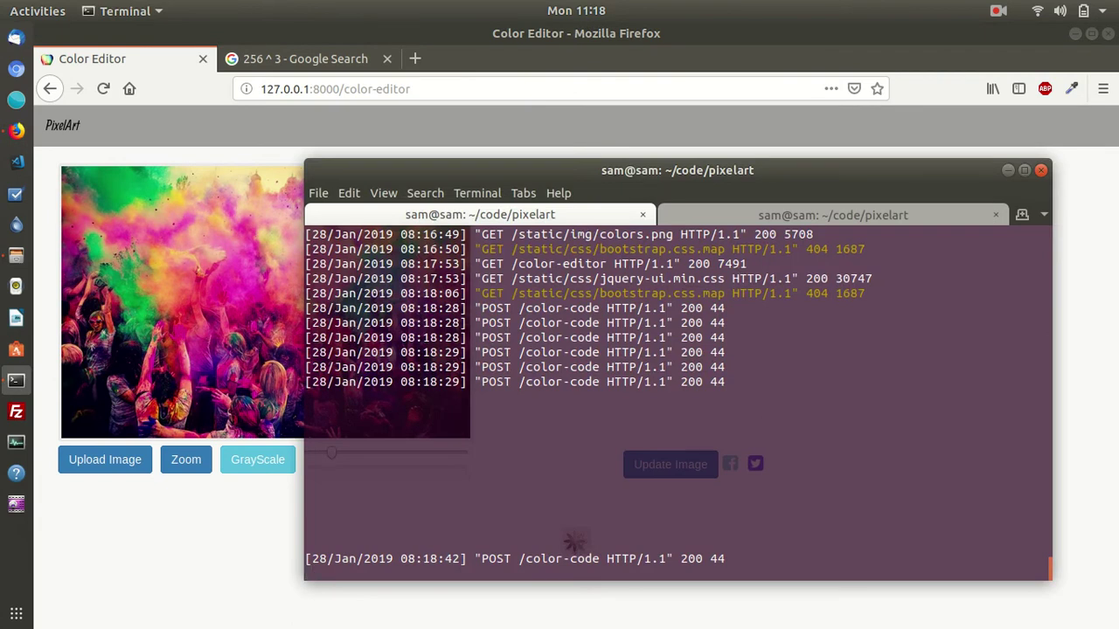
key("alt+Tab")
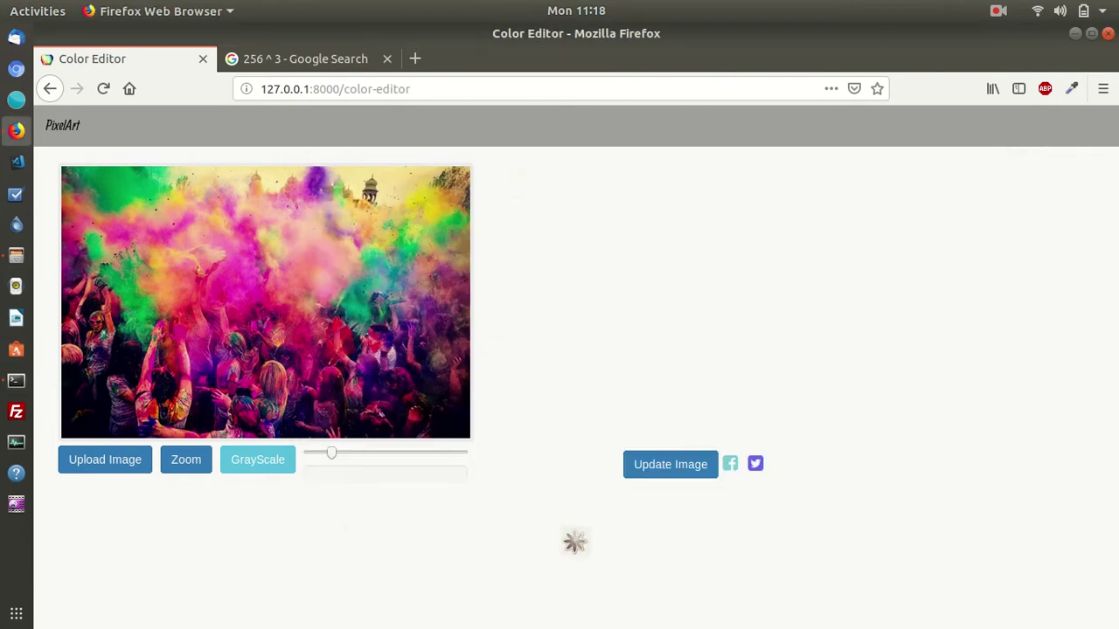
Step: Open the browser console below the Color Editor, clear its output, and pick a magenta color from the photo
right_click(250, 263)
key("Return")
left_click(150, 548)
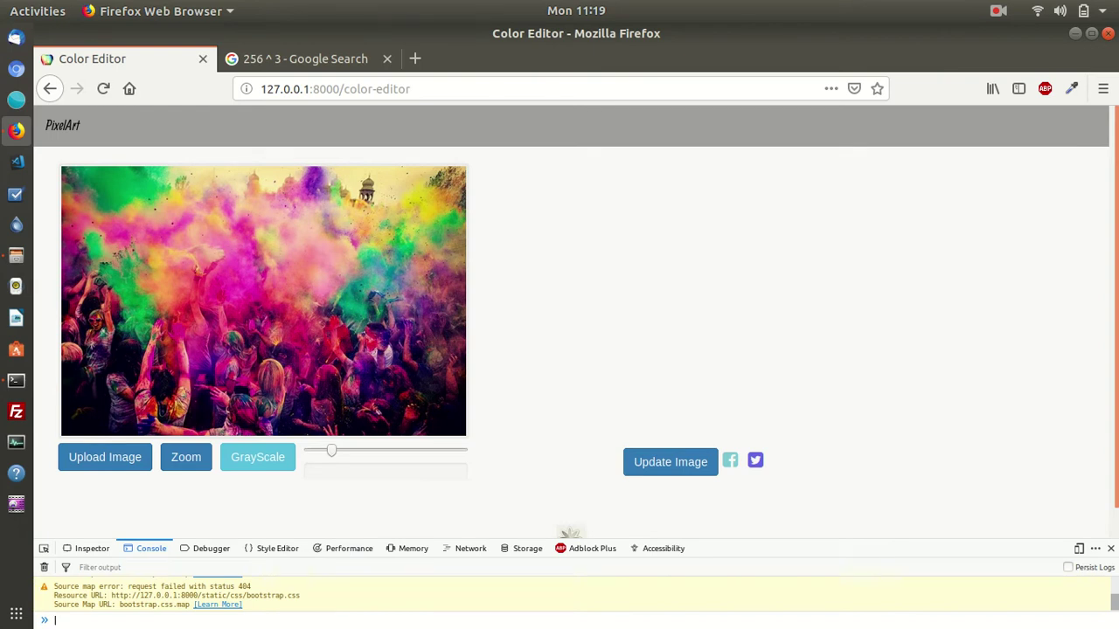
key("ctrl+shift+l")
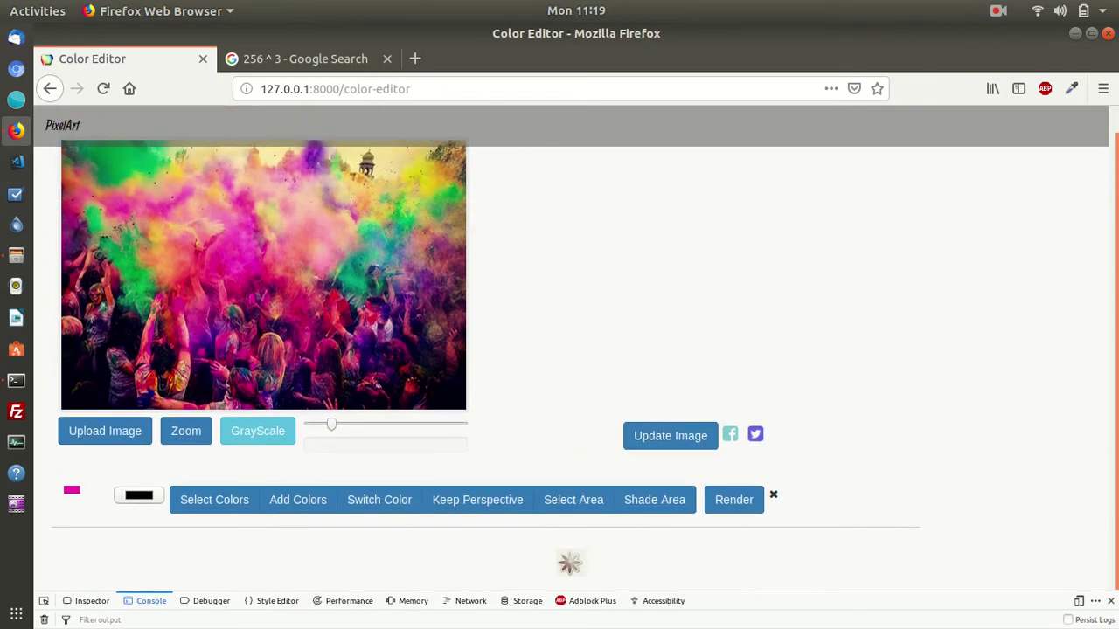
left_click(1103, 89)
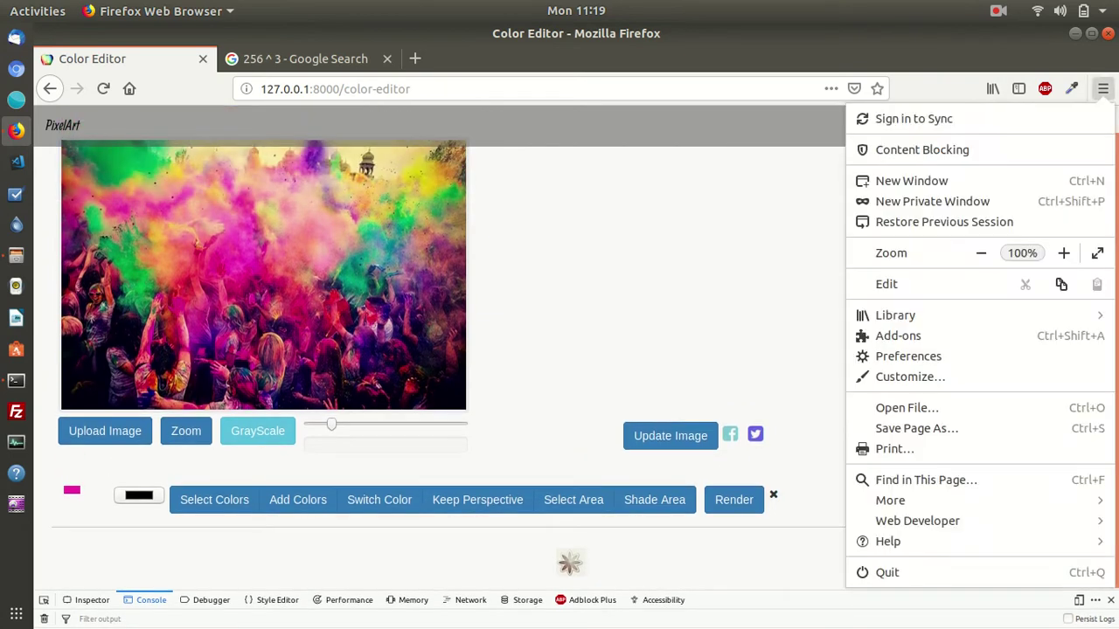
key("Escape")
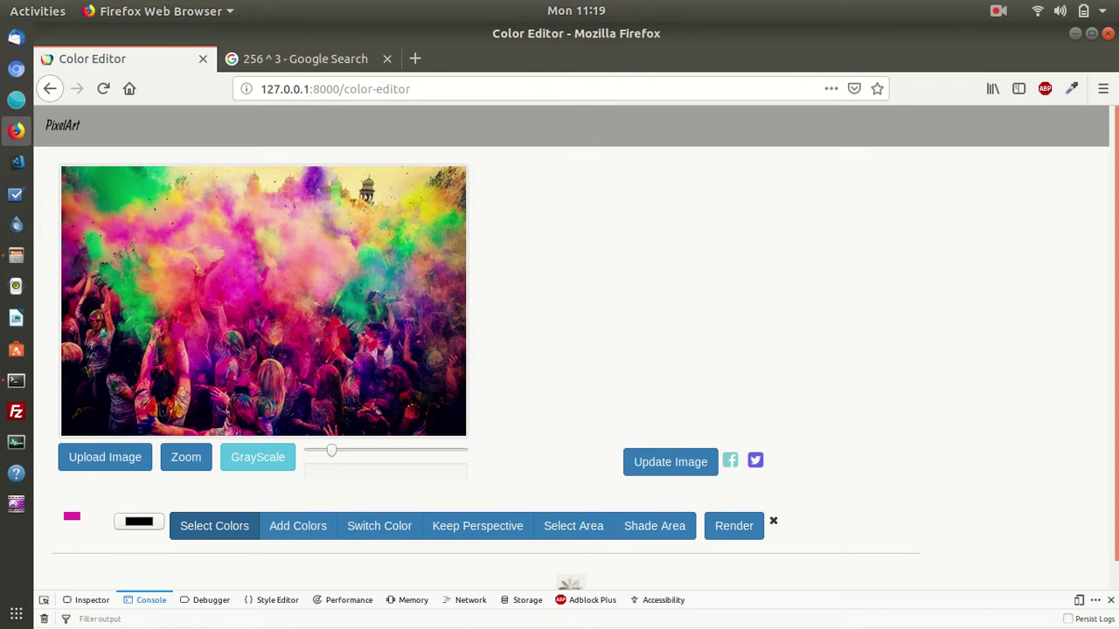
Step: Use Select Colors to sample a small square area of the magenta cloud near the photo's center
left_click(105, 457)
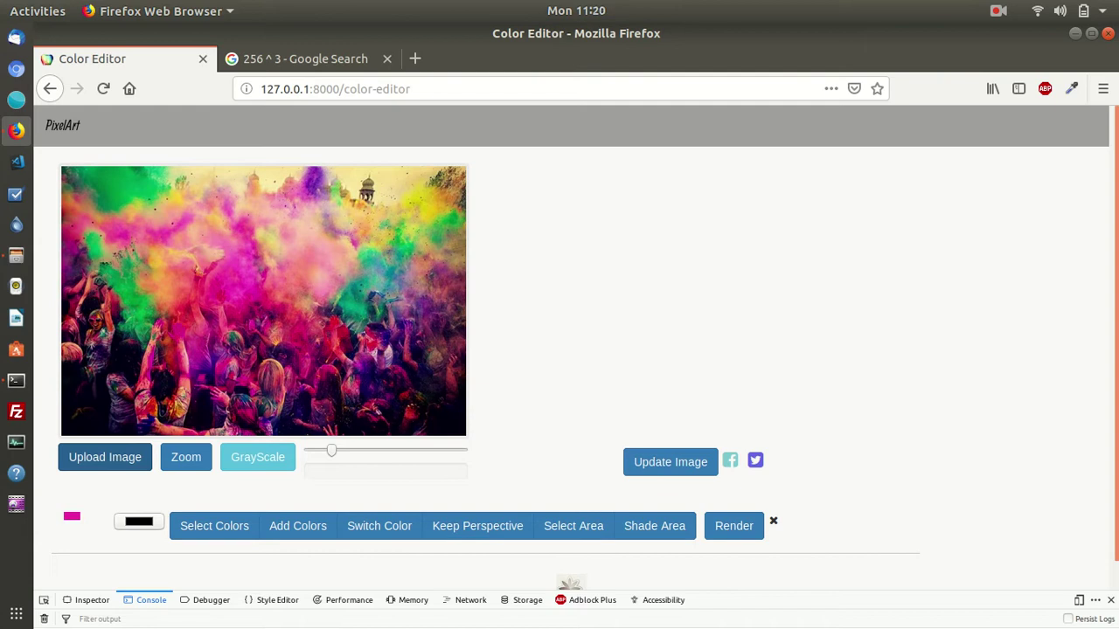
key("Tab")
key("Tab")
key("Tab")
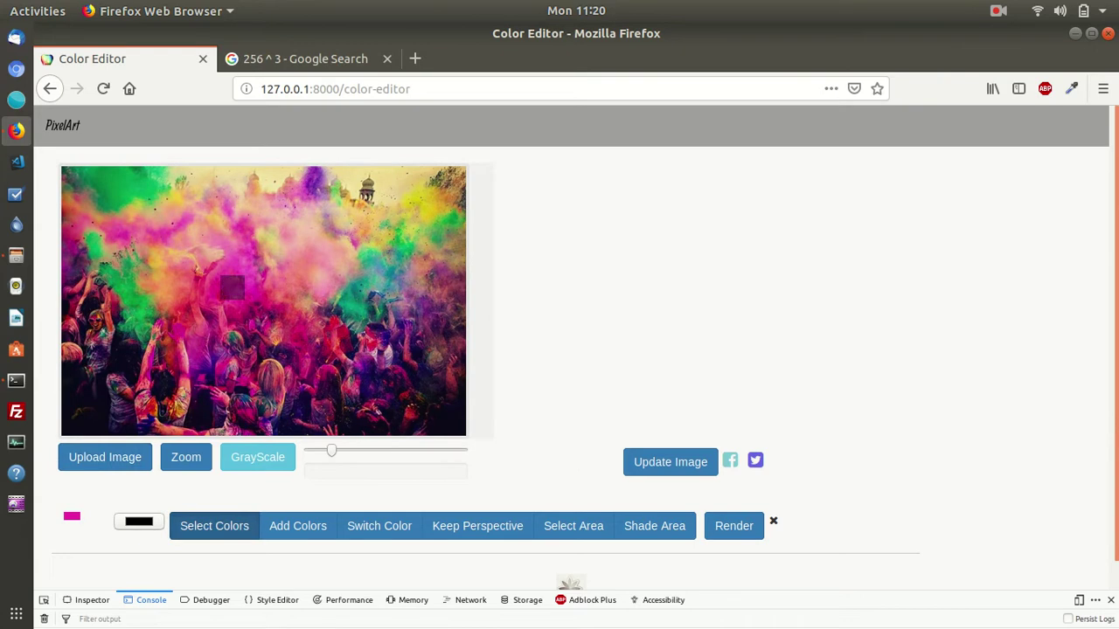
key("Return")
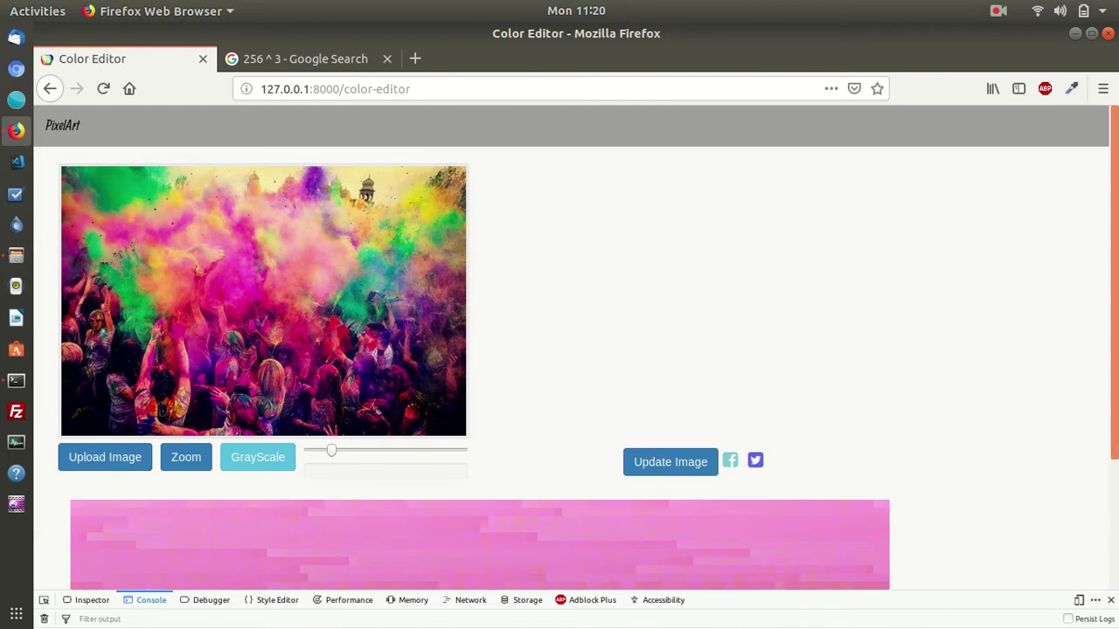
Step: Add all the sampled pink shades to the magenta selection and render the image
scroll(559, 350, "down", 3)
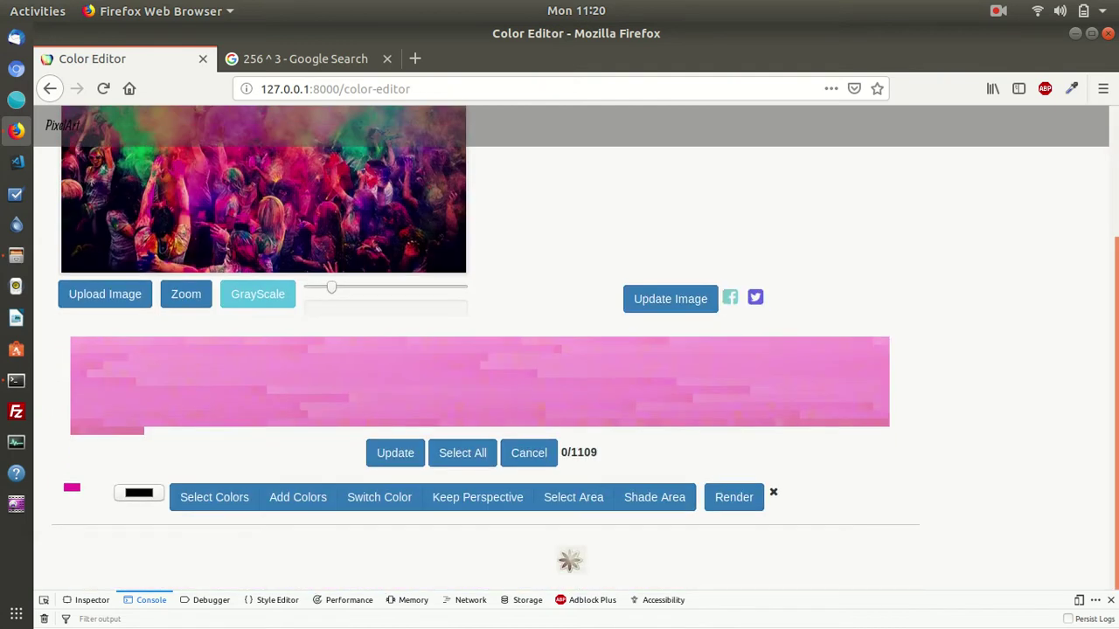
left_click(462, 453)
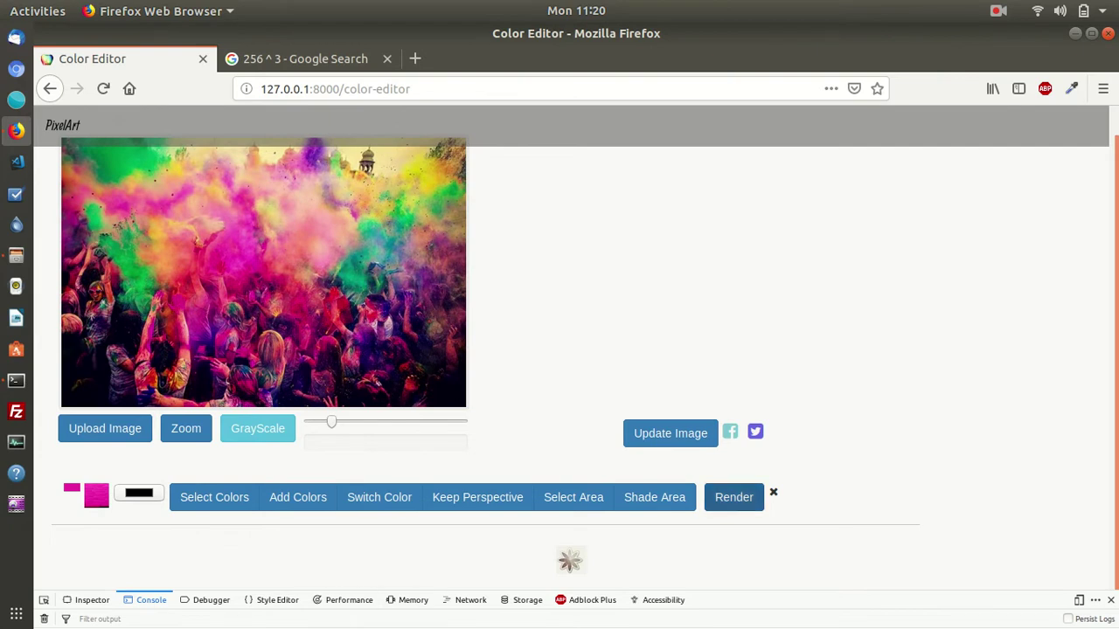
left_click(733, 498)
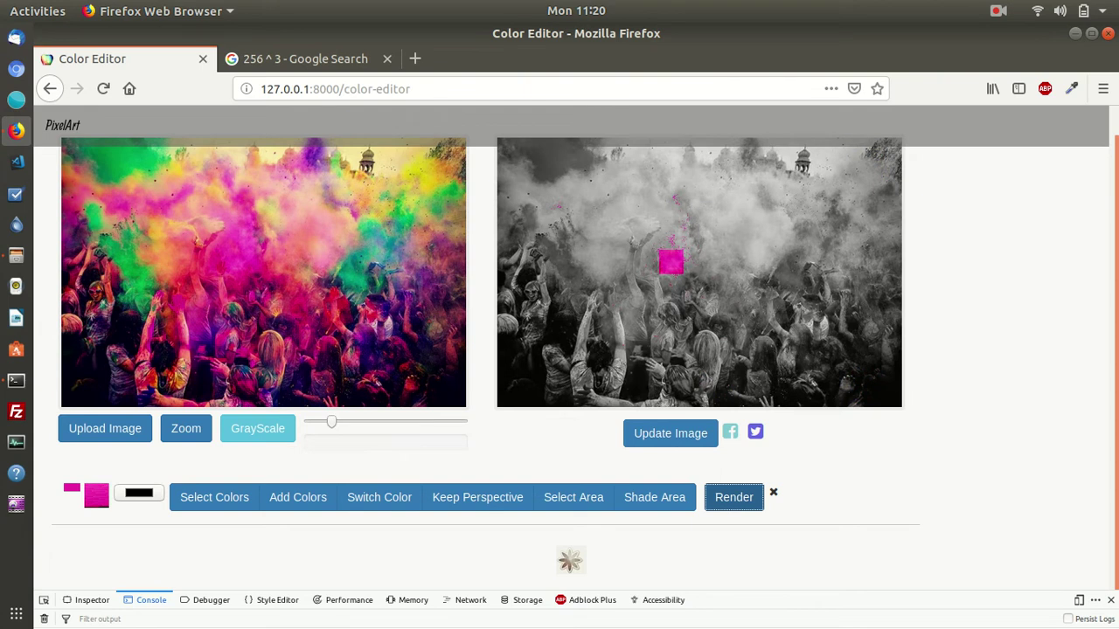
Step: Examine the rendered image beside the original, consult the 256 ^ 3 calculation in Google Search, and return to the Color Editor
scroll(571, 348, "up", 1)
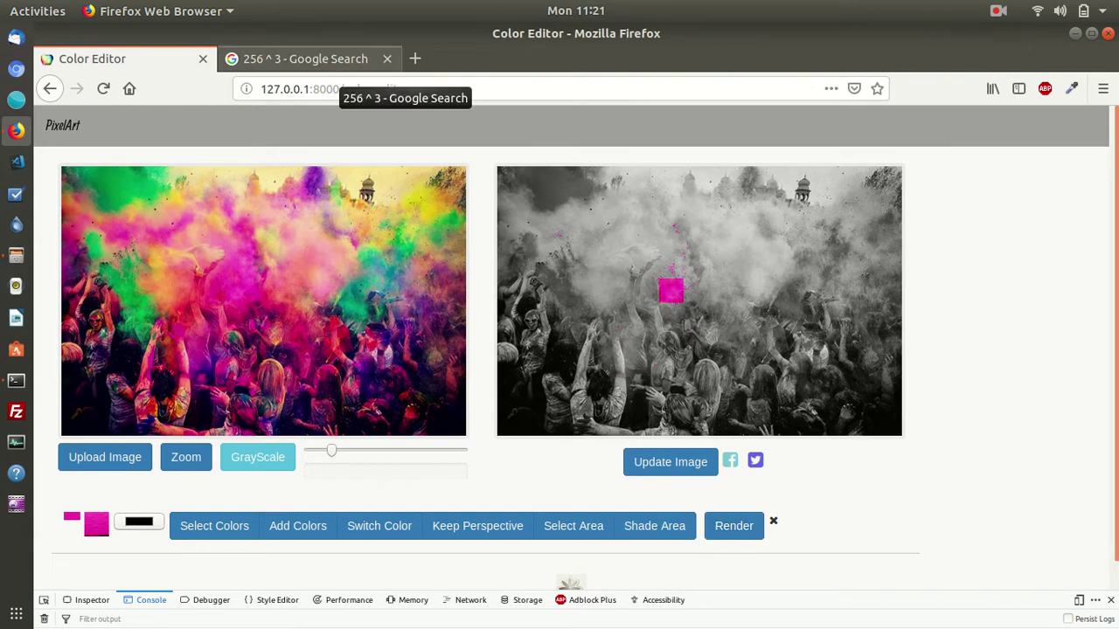
left_click(301, 59)
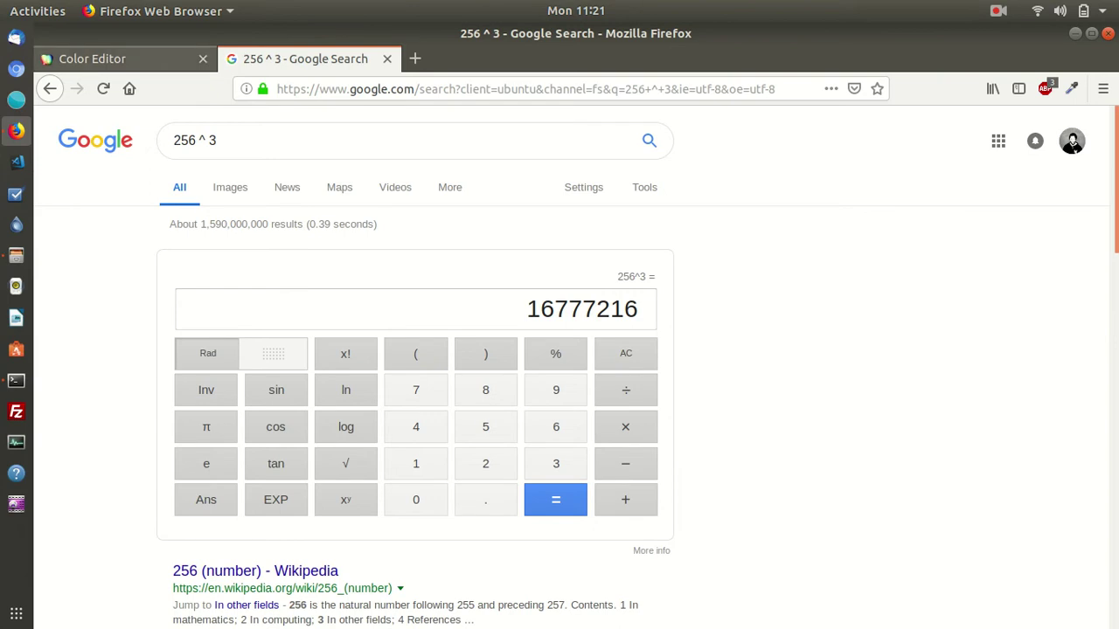
left_click(91, 58)
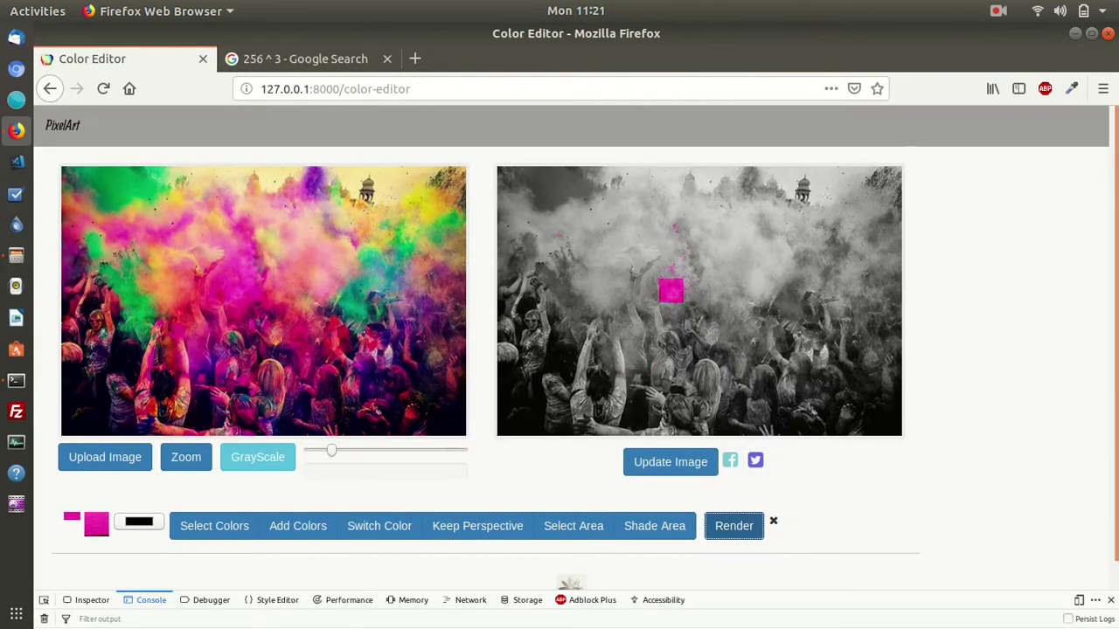
scroll(576, 348, "down", 1)
scroll(576, 357, "up", 1)
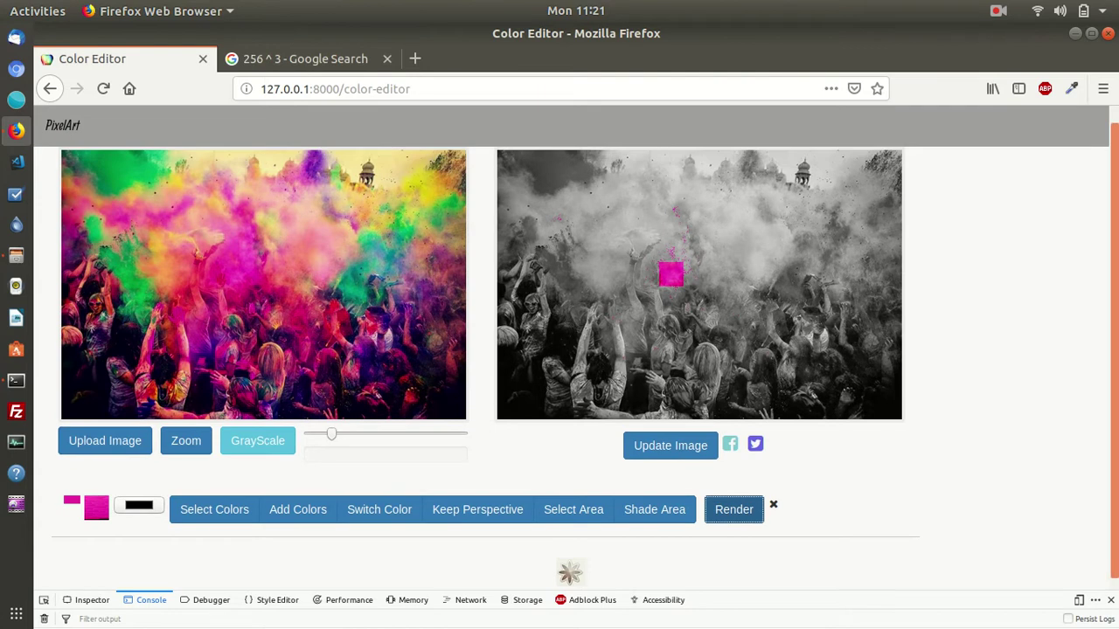
Step: With Add Colors, enlarge the brush and paint over the magenta cloud near the photo's center
scroll(585, 348, "up", 1)
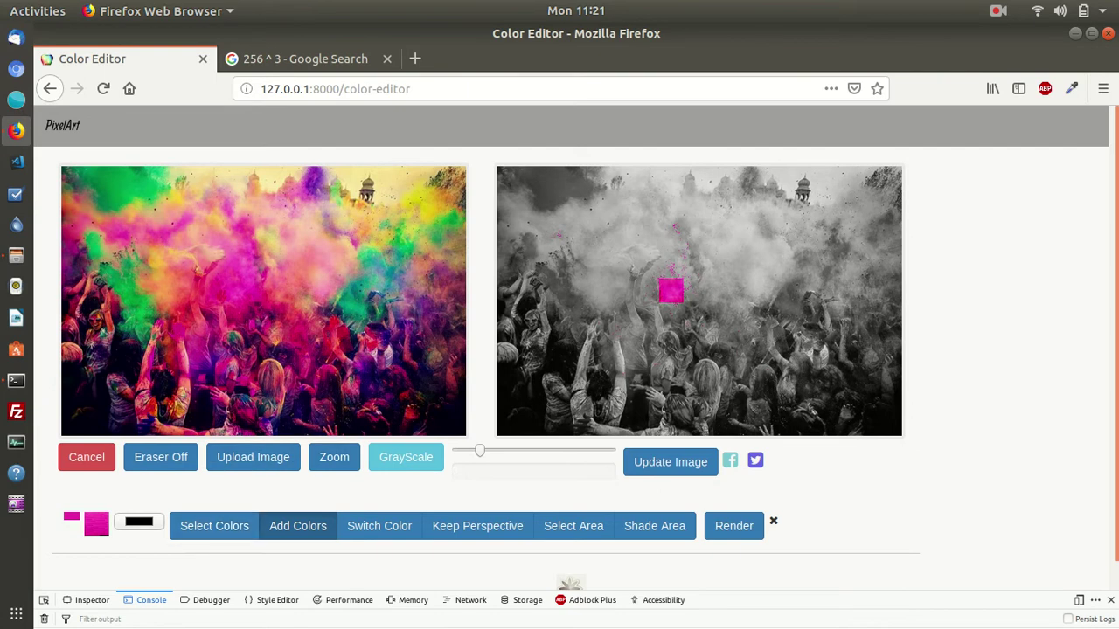
mouse_move(236, 264)
left_mouse_down()
mouse_move(224, 302)
mouse_move(220, 273)
mouse_move(229, 297)
mouse_move(212, 304)
left_mouse_up()
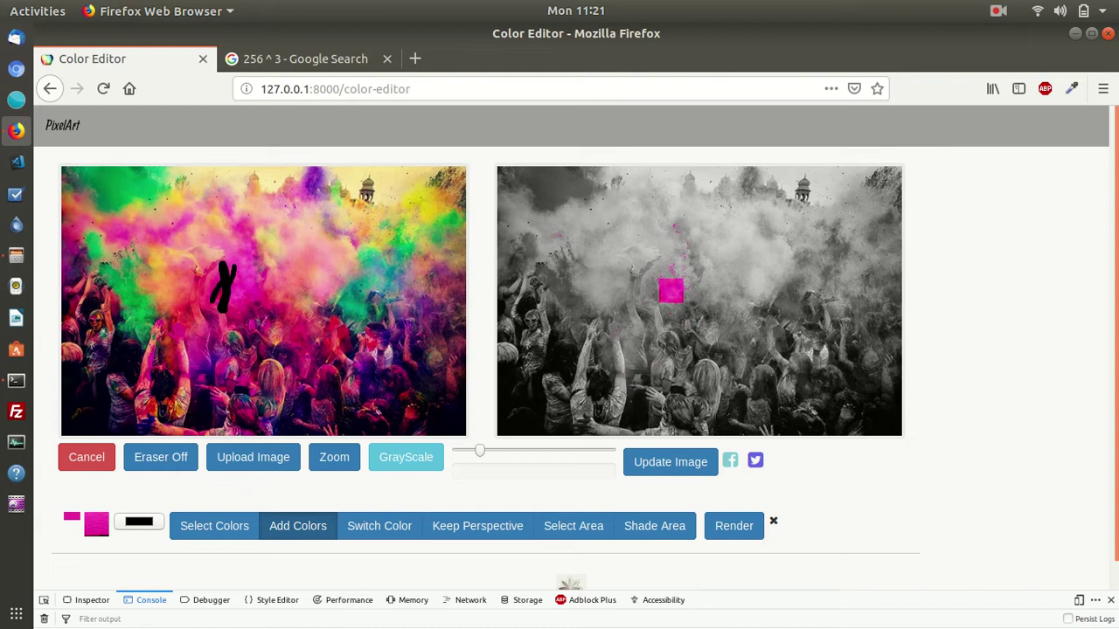
left_click_drag(480, 450, 555, 451)
mouse_move(230, 268)
left_mouse_down()
mouse_move(212, 304)
mouse_move(209, 276)
mouse_move(244, 255)
mouse_move(241, 229)
mouse_move(254, 289)
mouse_move(201, 297)
mouse_move(236, 278)
mouse_move(232, 312)
mouse_move(242, 293)
mouse_move(215, 312)
mouse_move(257, 316)
mouse_move(261, 266)
mouse_move(227, 254)
mouse_move(214, 316)
mouse_move(236, 325)
mouse_move(266, 294)
mouse_move(264, 271)
mouse_move(202, 308)
left_mouse_up()
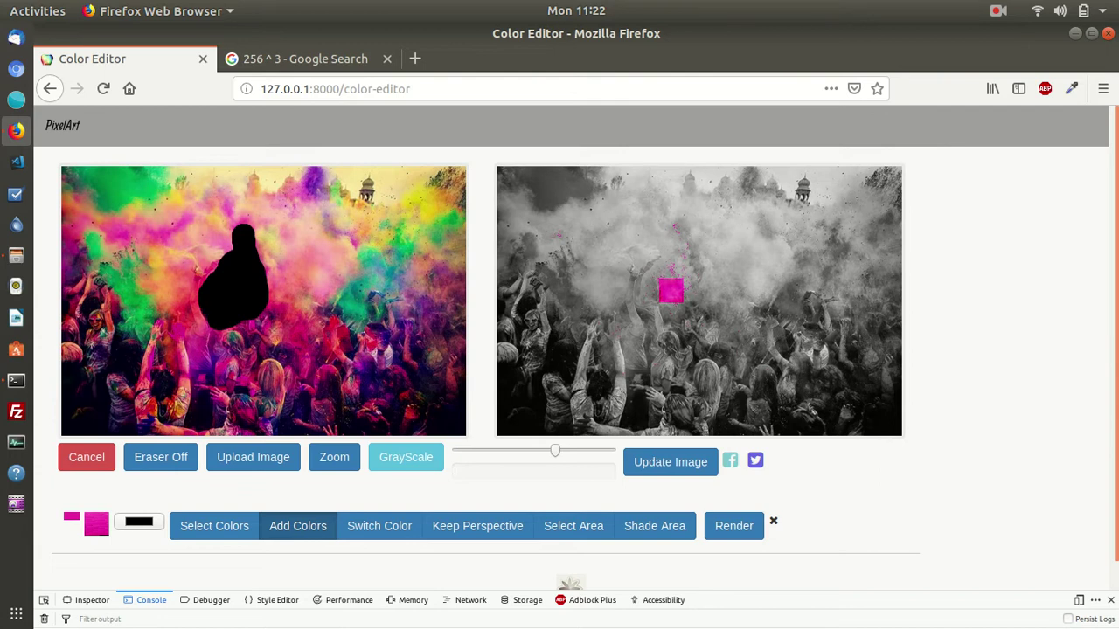
Step: Erase along the lower part of the painted area, repaint it farther down over the crowd, and close the painting mode
left_click(161, 457)
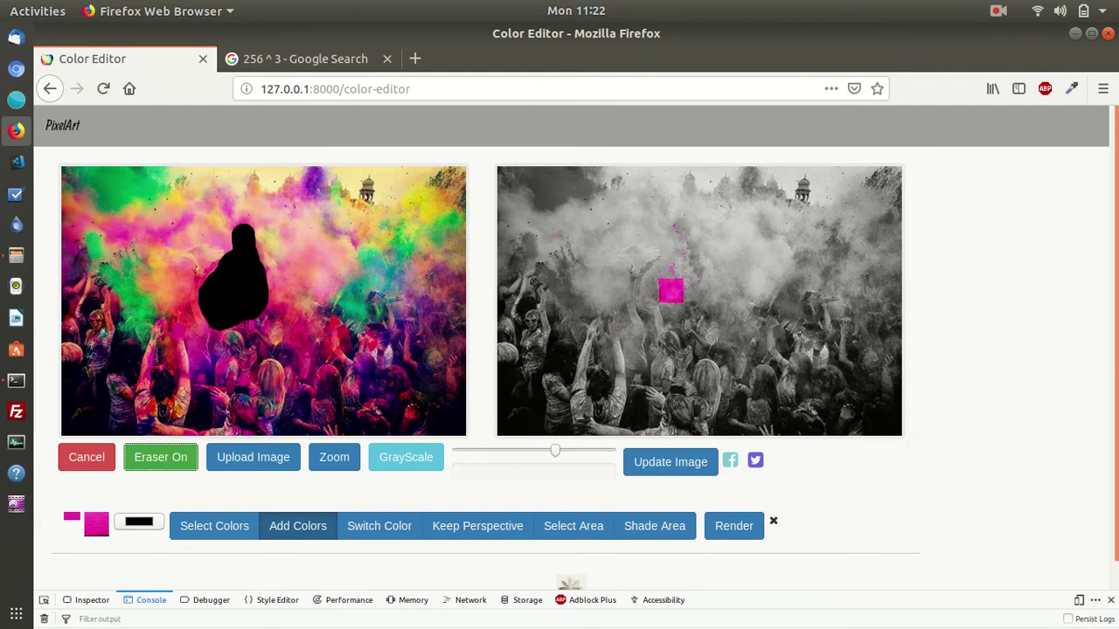
mouse_move(207, 323)
left_mouse_down()
mouse_move(259, 321)
mouse_move(226, 310)
mouse_move(264, 302)
left_mouse_up()
left_click(160, 457)
mouse_move(199, 291)
left_mouse_down()
mouse_move(203, 335)
mouse_move(245, 346)
mouse_move(273, 287)
mouse_move(236, 299)
mouse_move(211, 331)
mouse_move(227, 297)
mouse_move(255, 305)
mouse_move(229, 328)
left_mouse_up()
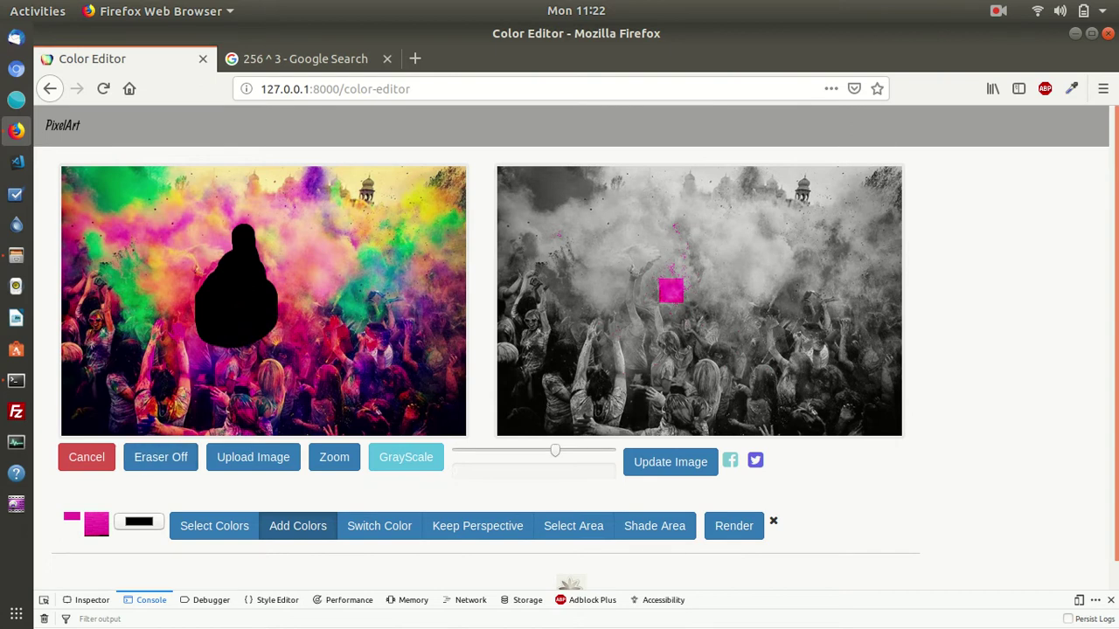
left_click(87, 457)
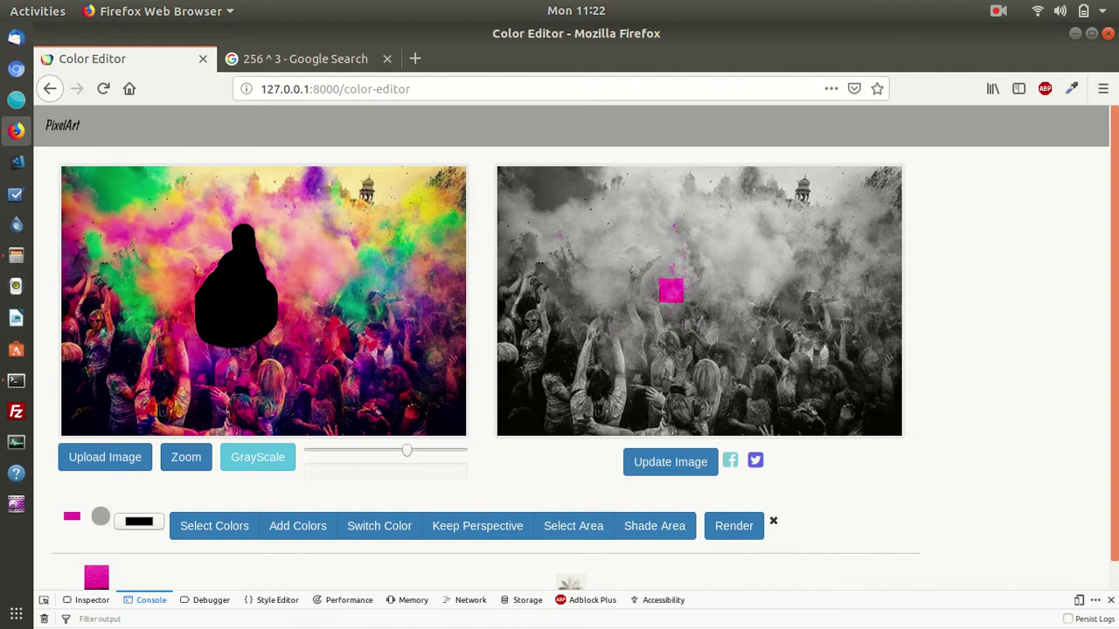
Step: Check the server log in Terminal, return to the Color Editor, and render the image with the expanded magenta selection
left_click(15, 380)
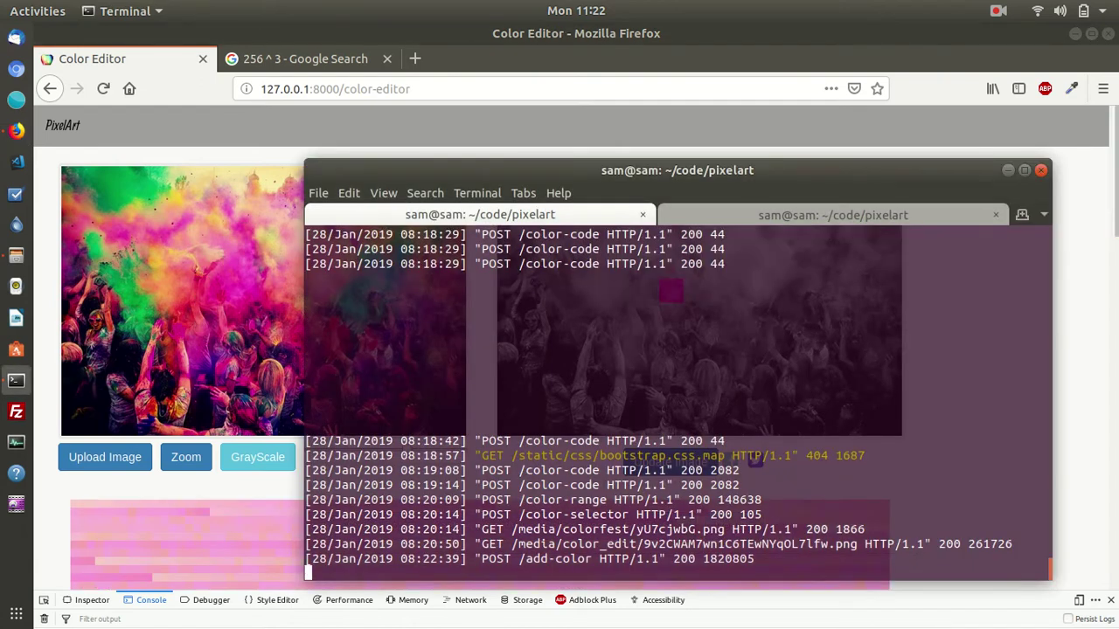
key("alt+Tab")
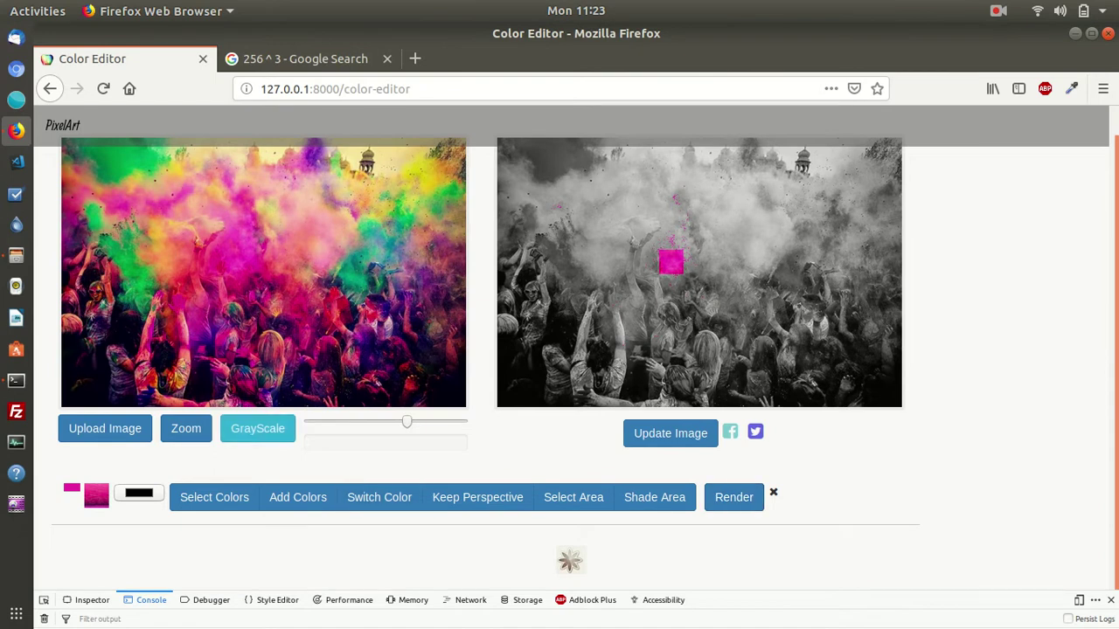
scroll(576, 350, "up", 1)
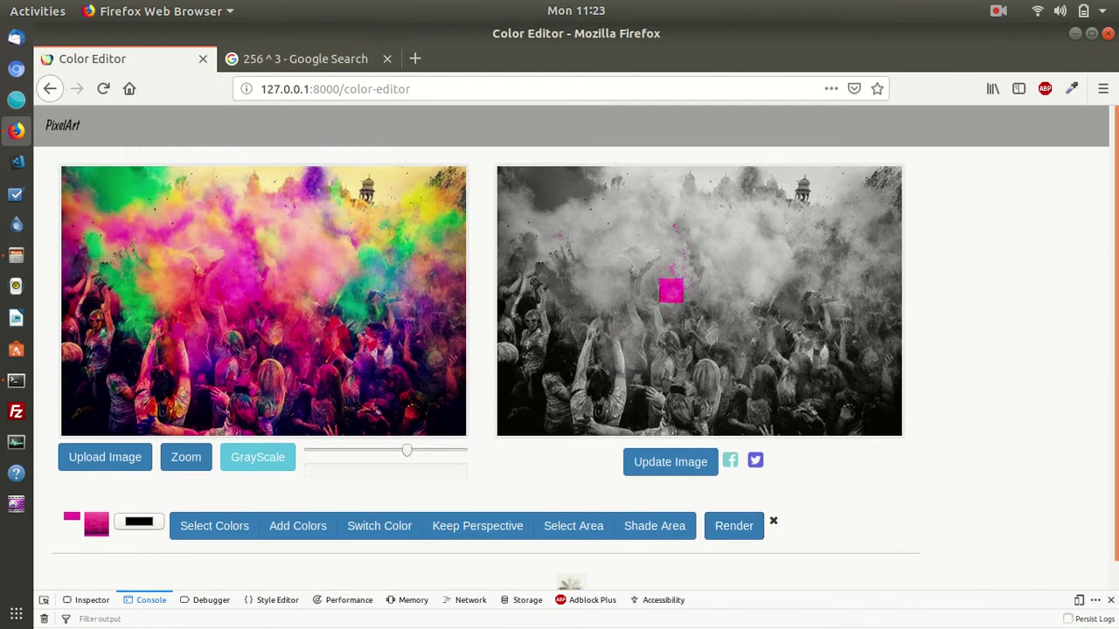
left_click(734, 525)
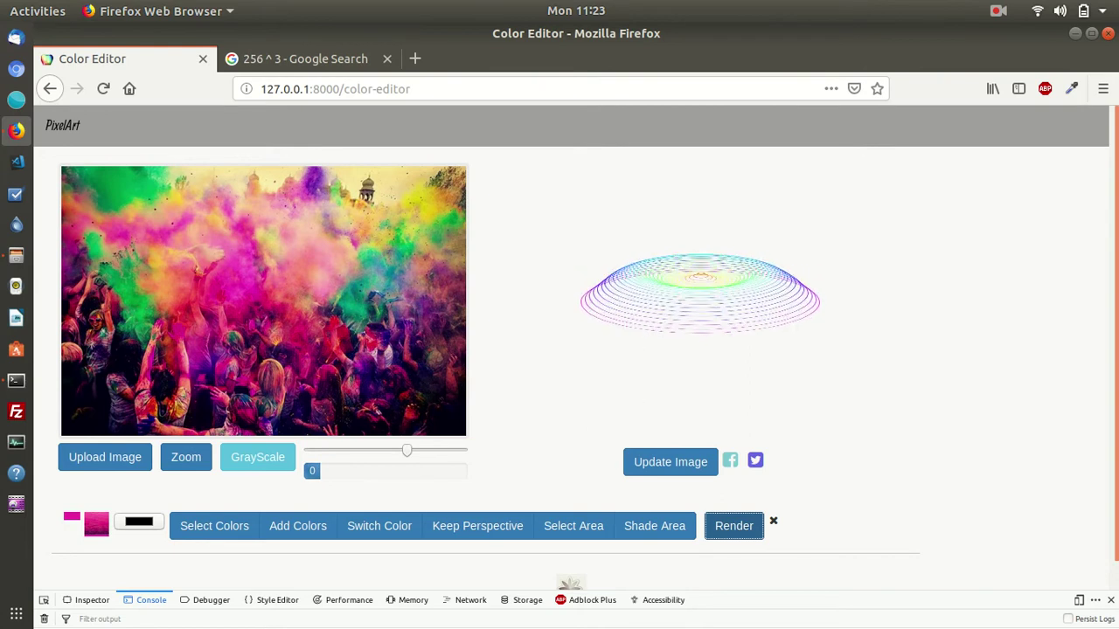
Step: Copy the processor name from the About details in the system Settings and return to Firefox
left_click(1084, 10)
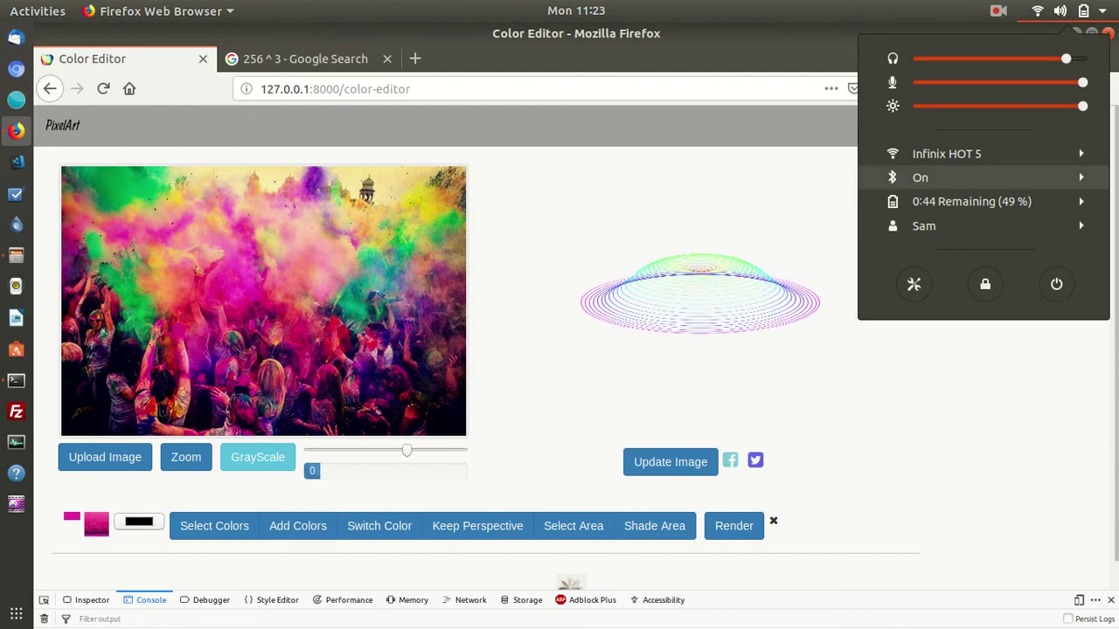
left_click(914, 284)
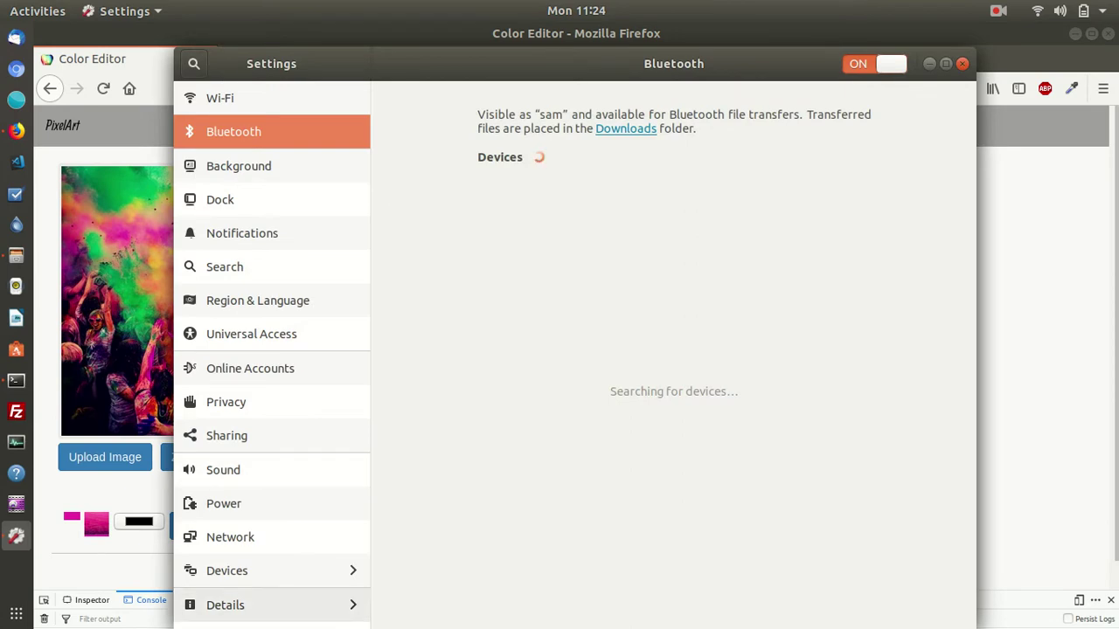
left_click(262, 605)
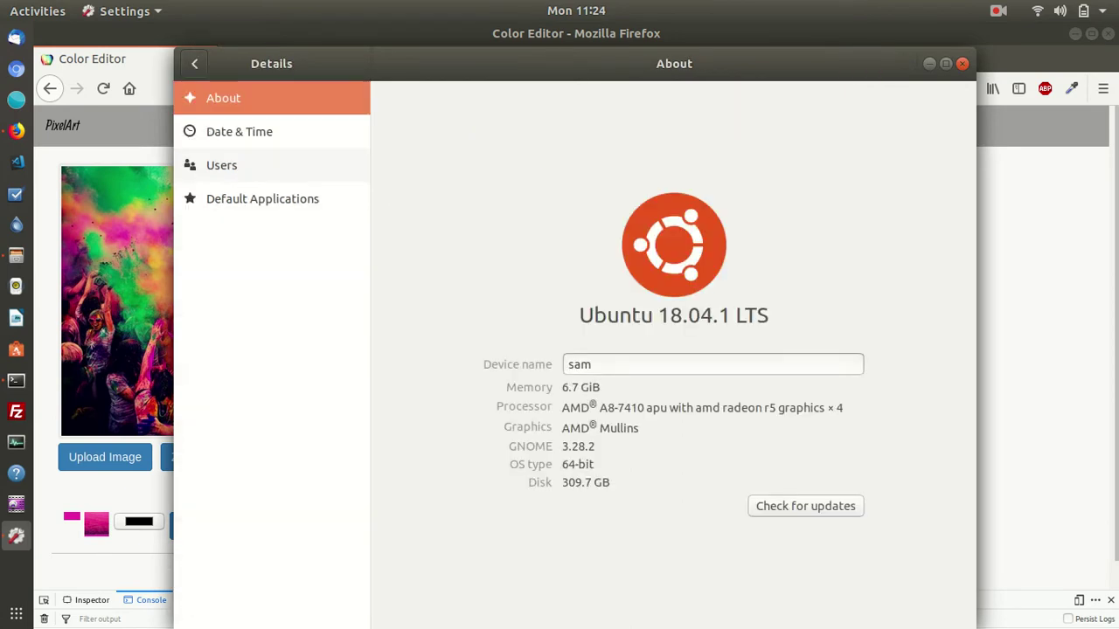
left_click_drag(562, 407, 845, 407)
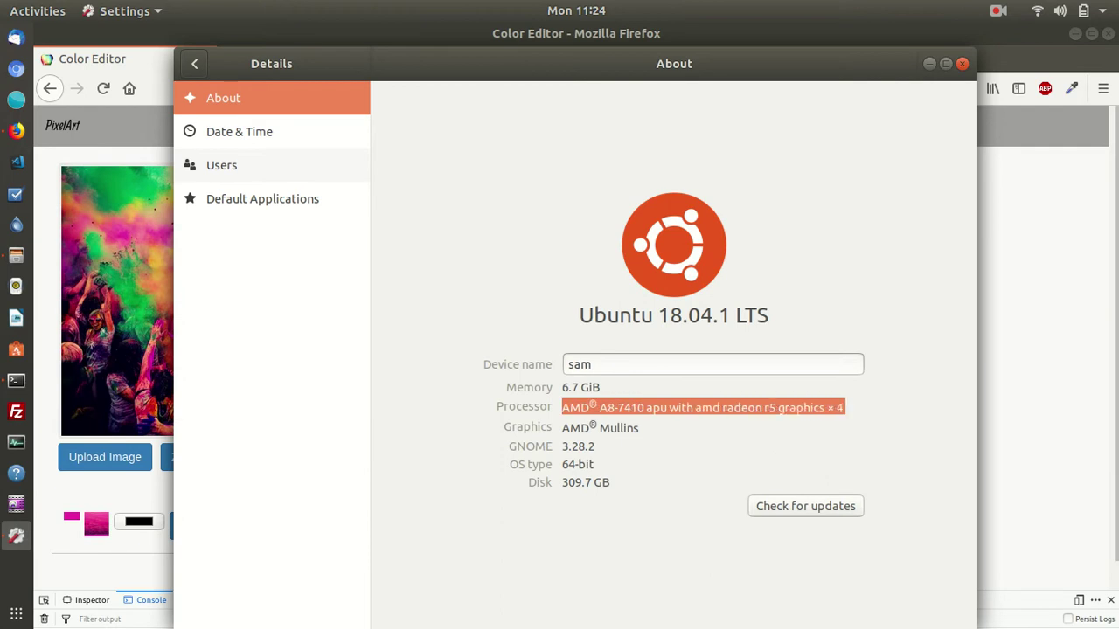
right_click(785, 408)
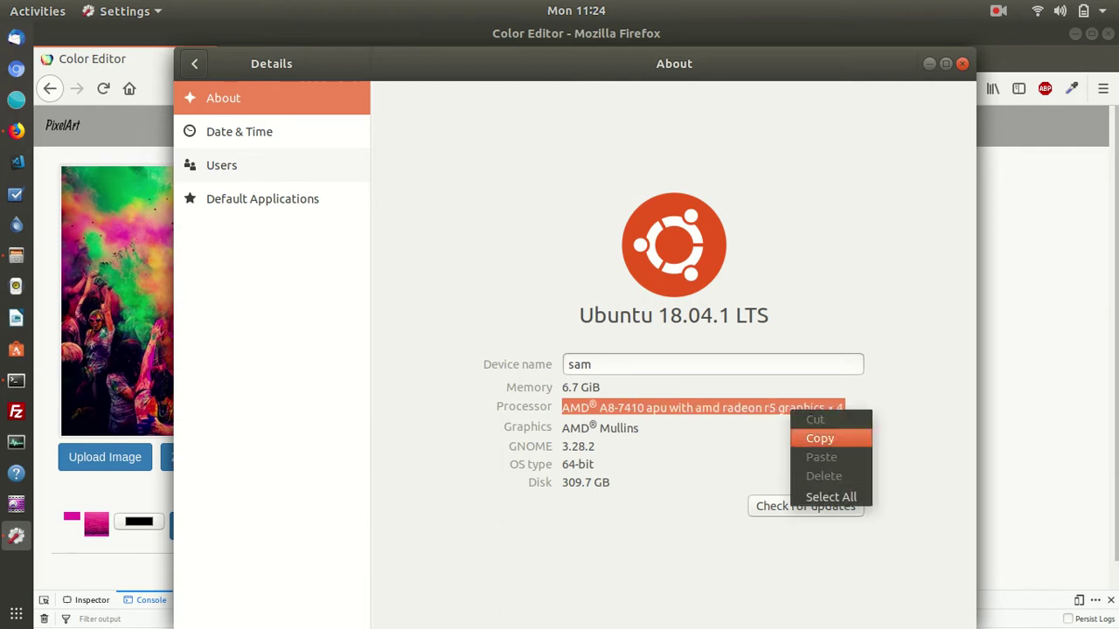
left_click(819, 437)
key("alt+Tab")
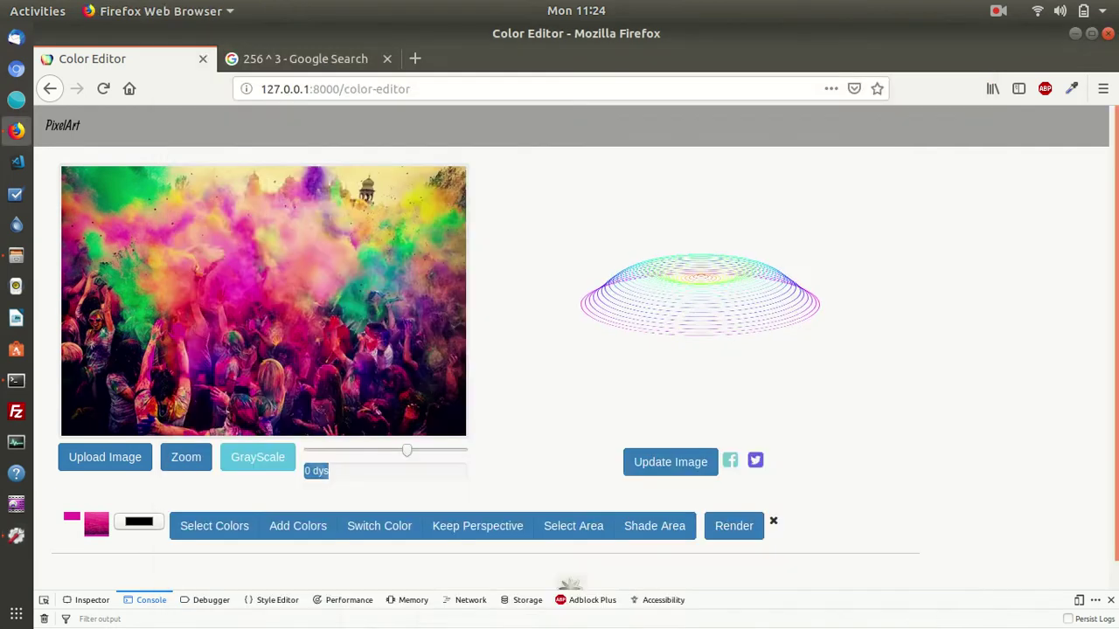
Step: Search Google for the copied AMD A8-7410 processor name and open its PassMark CPU Benchmarks page
left_click(305, 58)
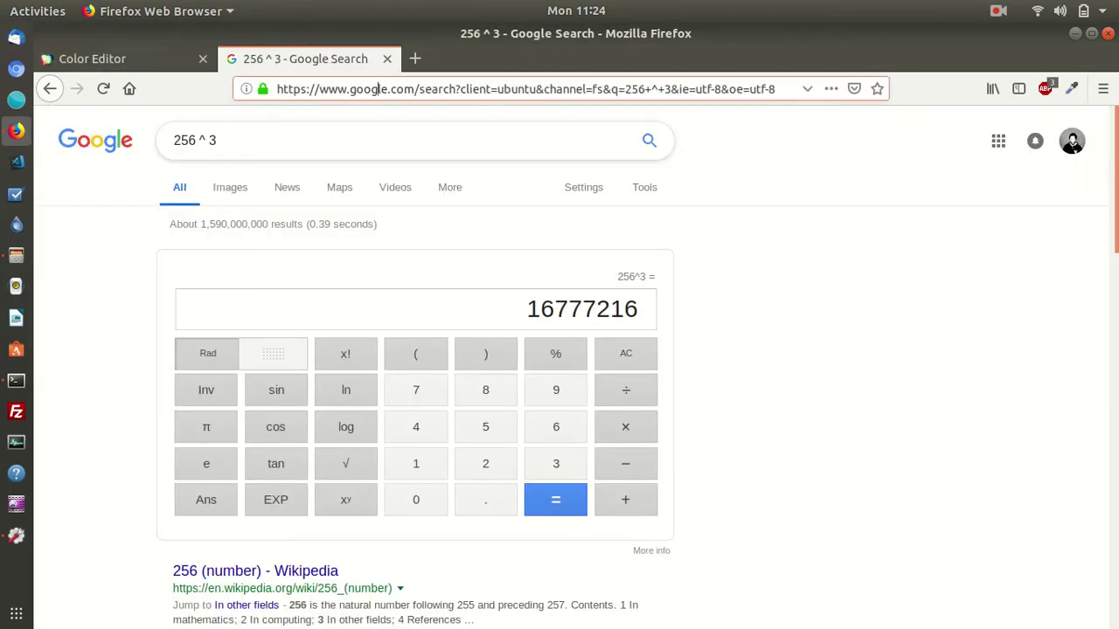
triple_click(197, 140)
key("ctrl+v")
key("Return")
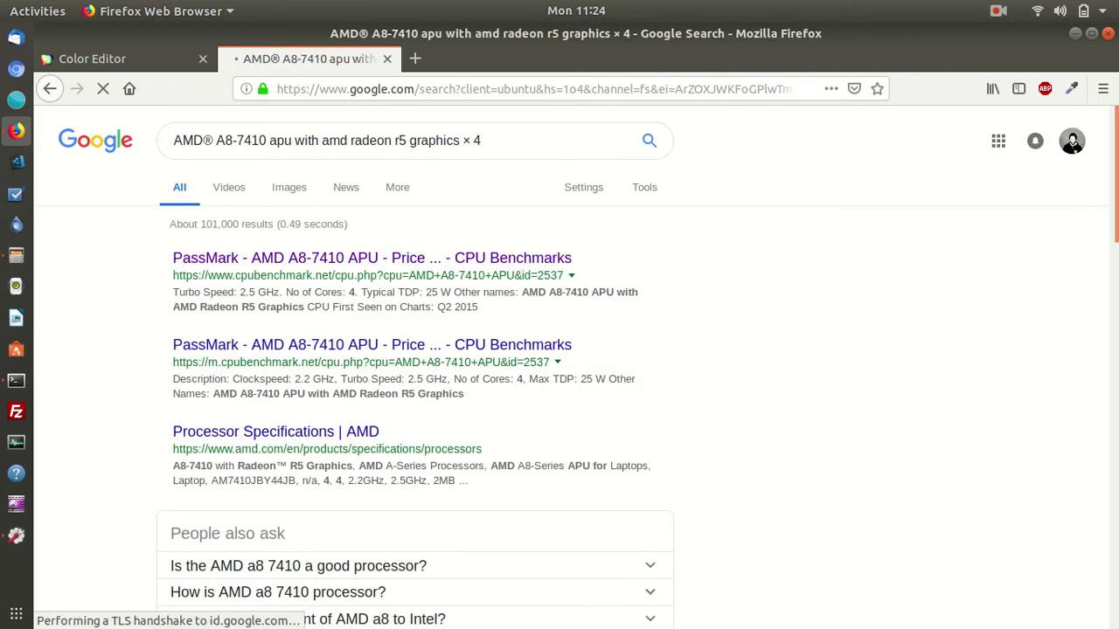
left_click(372, 258)
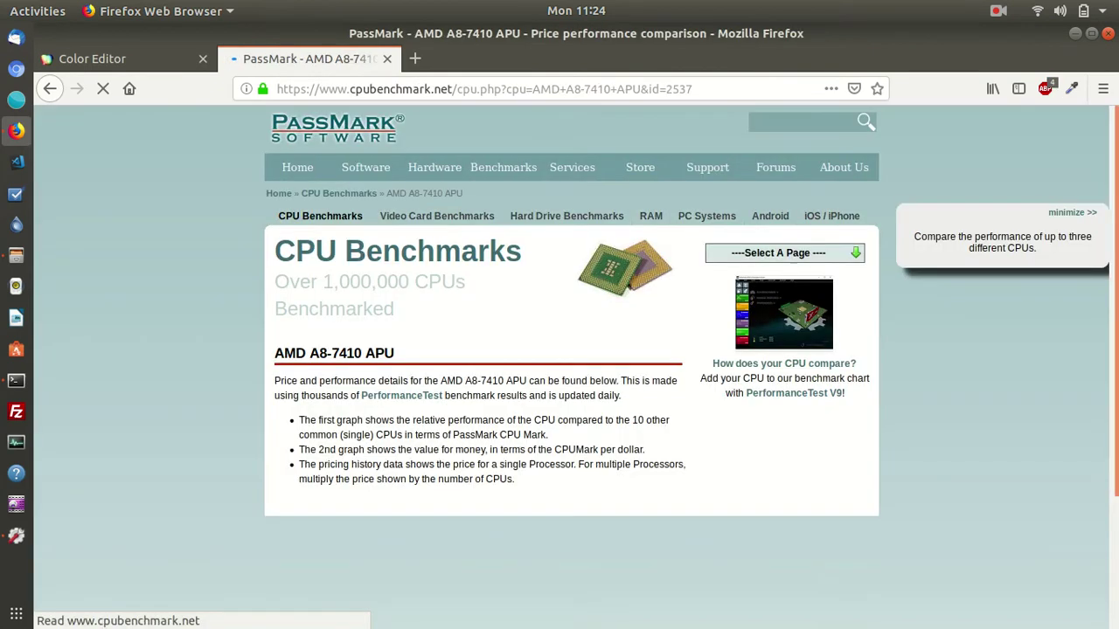
Step: Examine the AMD A8-7410 specifications, CPU Mark score, and comparison and value charts against the Intel Core processors
scroll(570, 367, "down", 10)
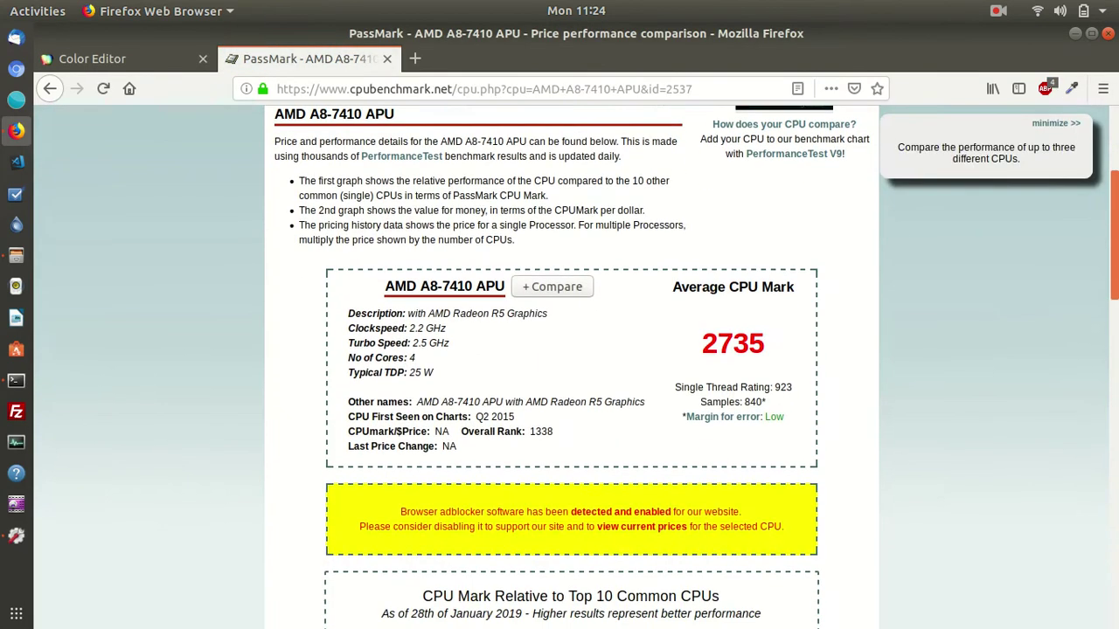
scroll(570, 367, "down", 3)
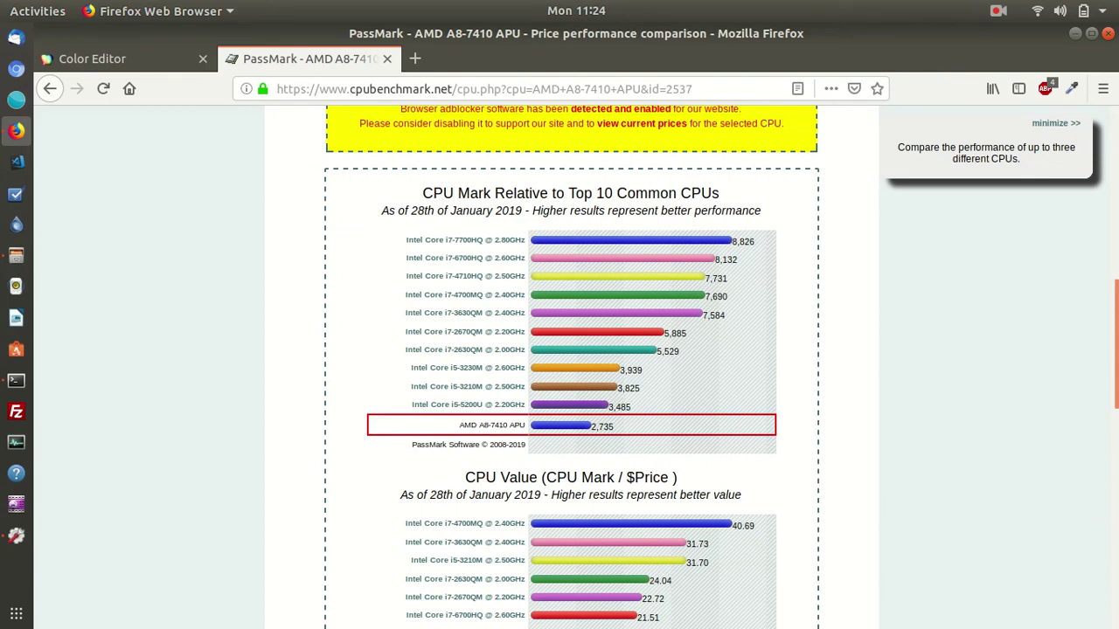
scroll(571, 367, "up", 4)
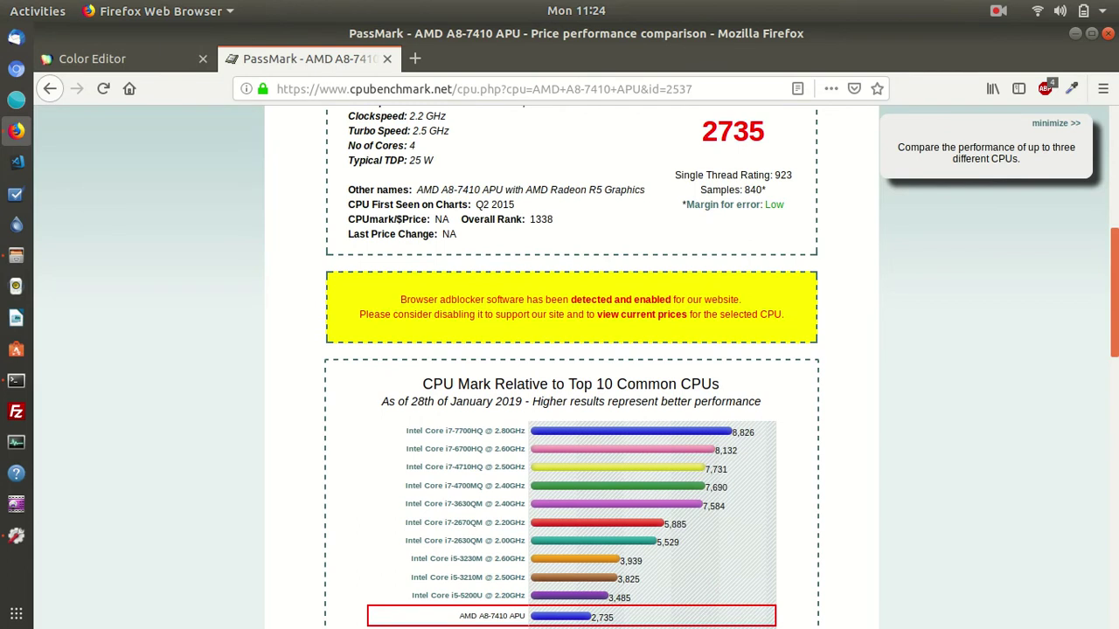
scroll(571, 367, "down", 1)
scroll(570, 367, "up", 5)
scroll(570, 368, "down", 5)
scroll(571, 367, "down", 3)
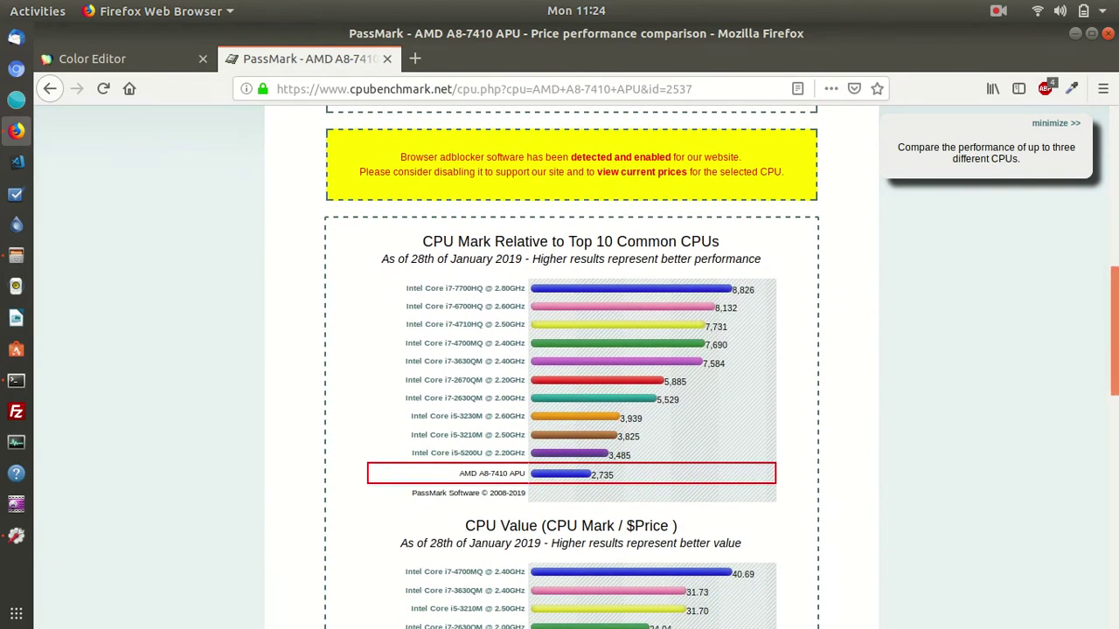
left_click_drag(526, 288, 430, 289)
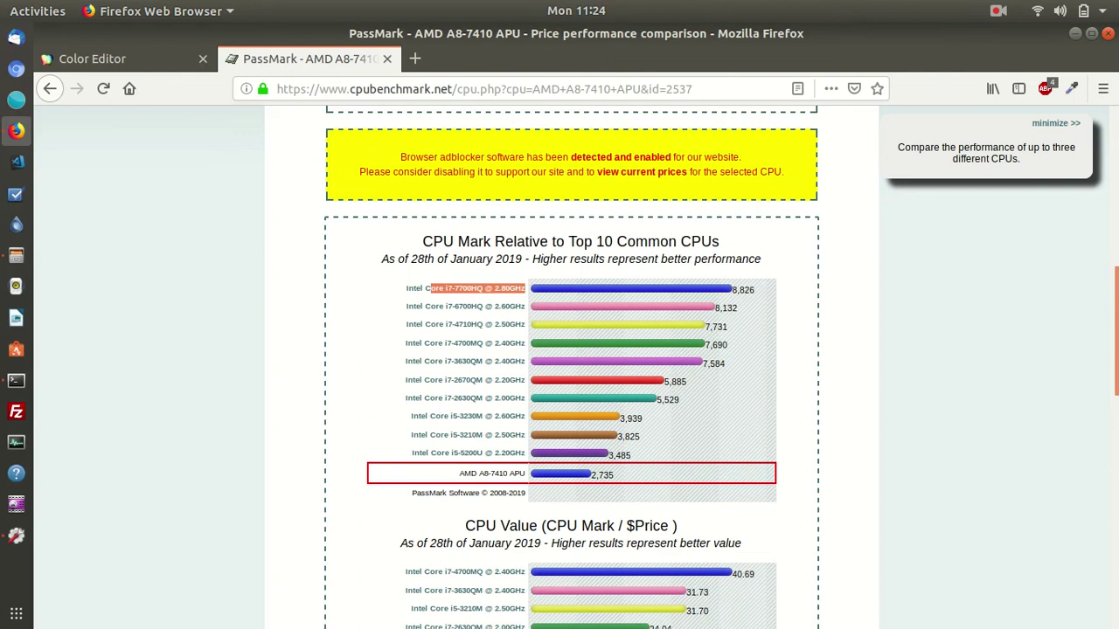
scroll(572, 367, "down", 5)
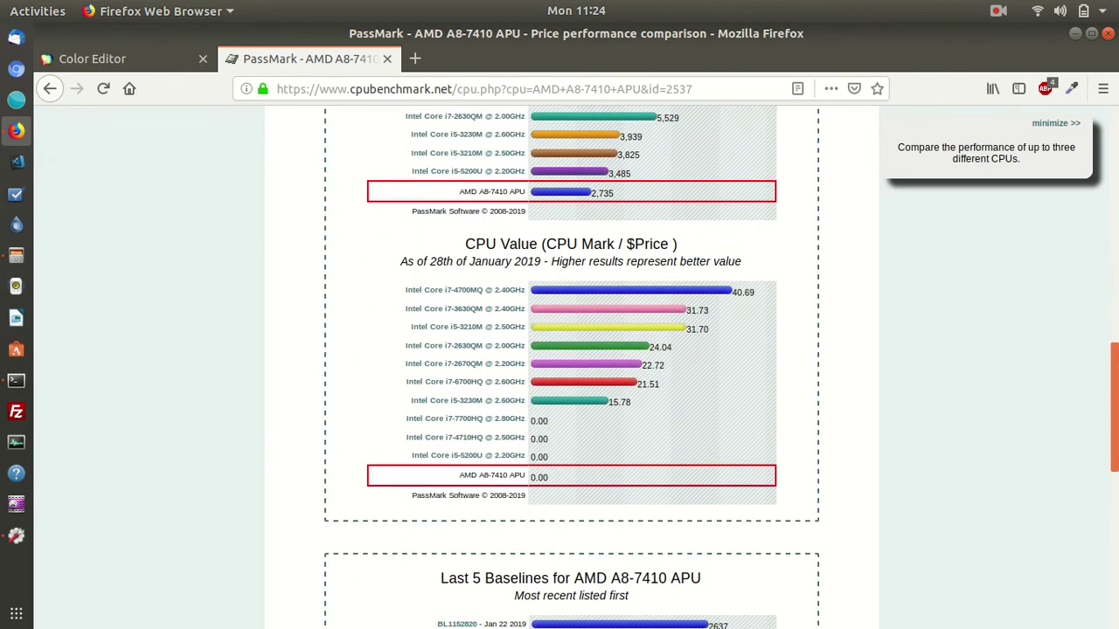
scroll(571, 368, "up", 1)
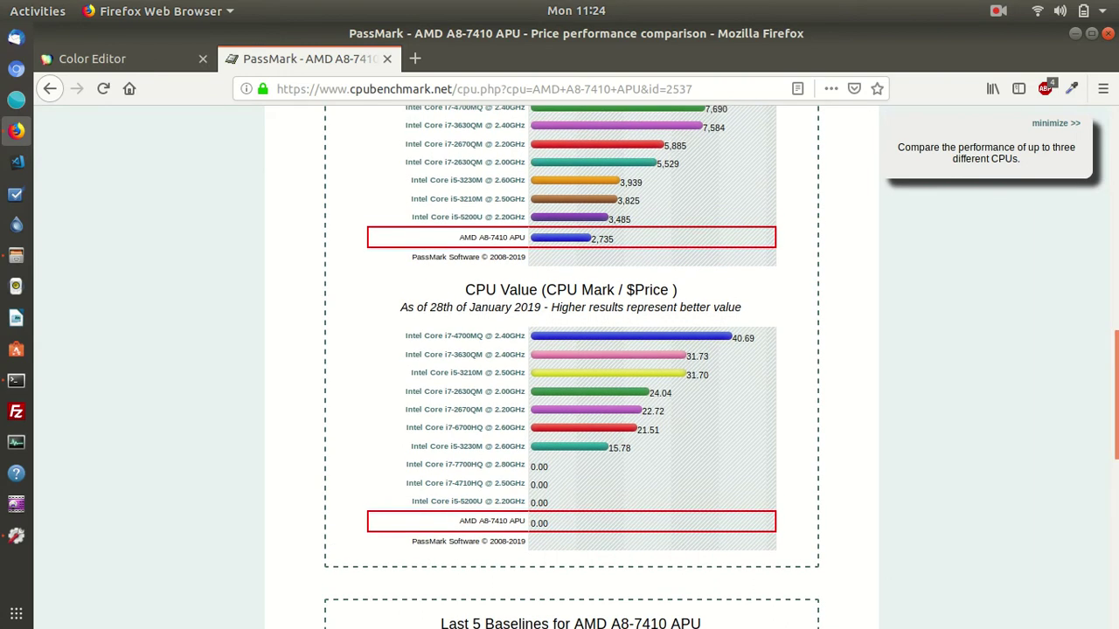
Step: Return to the Color Editor render and lower the screen brightness by five levels
key("ctrl+Page_Up")
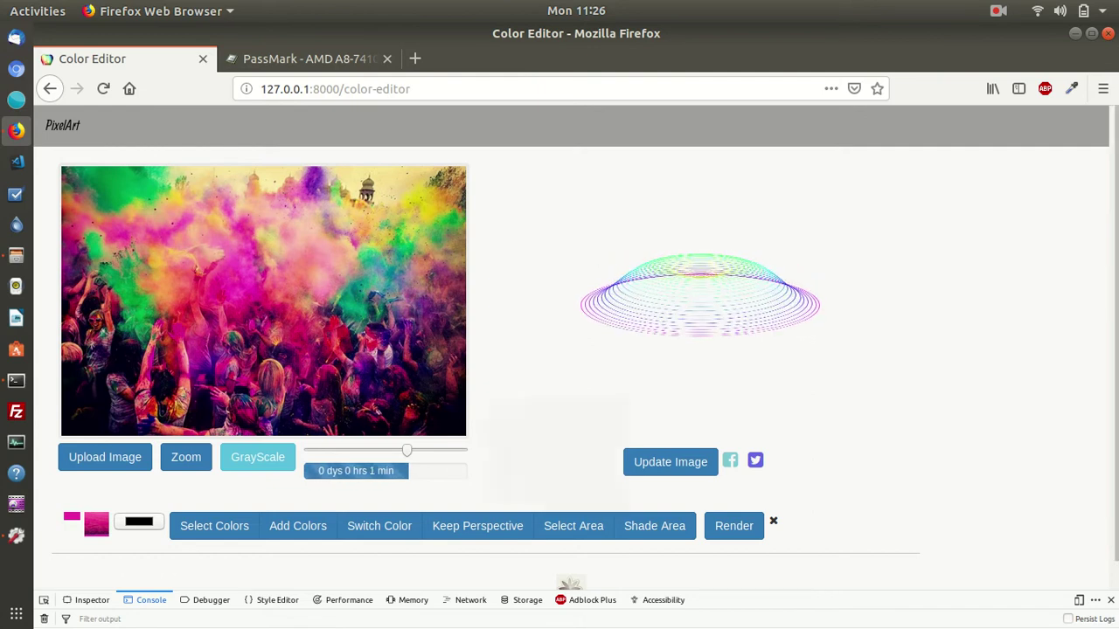
key("XF86MonBrightnessDown")
key("XF86MonBrightnessDown")
key("XF86MonBrightnessDown")
key("XF86MonBrightnessDown")
key("XF86MonBrightnessDown")
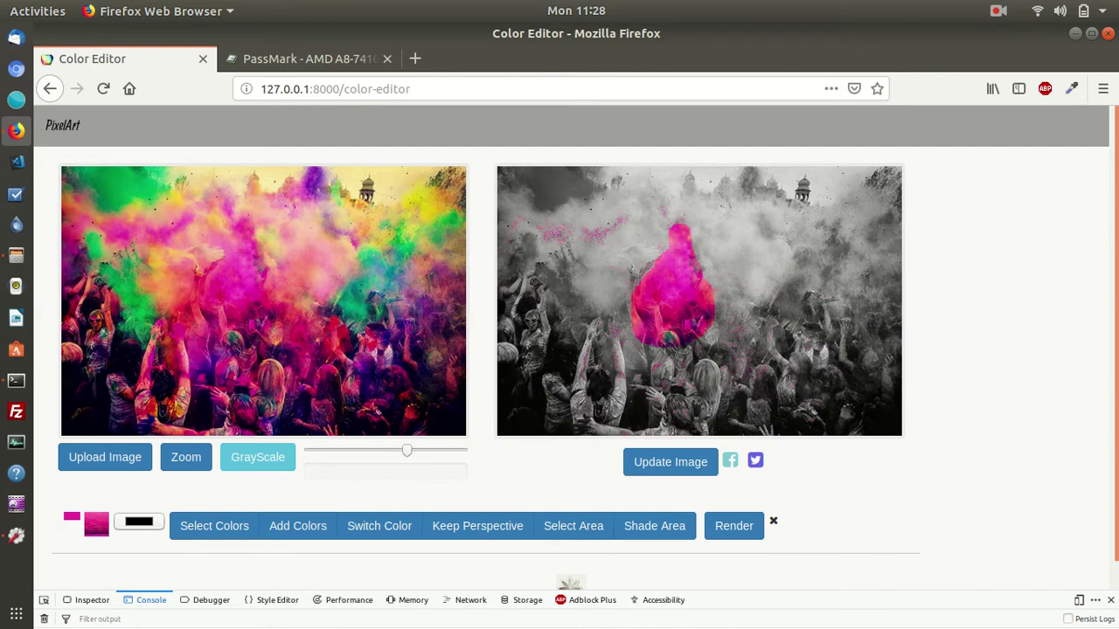
Step: Change the replacement color from black to red #EA0005
left_click(138, 522)
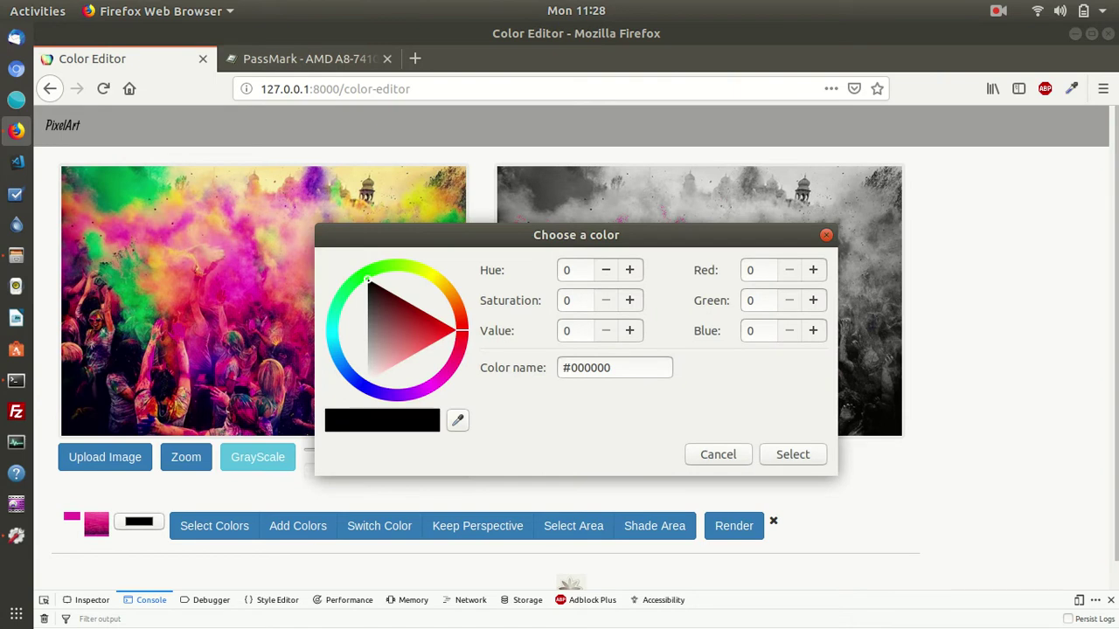
key("Up")
key("Down")
key("Up")
key("Up")
key("Down")
key("Down")
key("Down")
key("Down")
key("Down")
key("Up")
key("Up")
left_click_drag(432, 321, 448, 328)
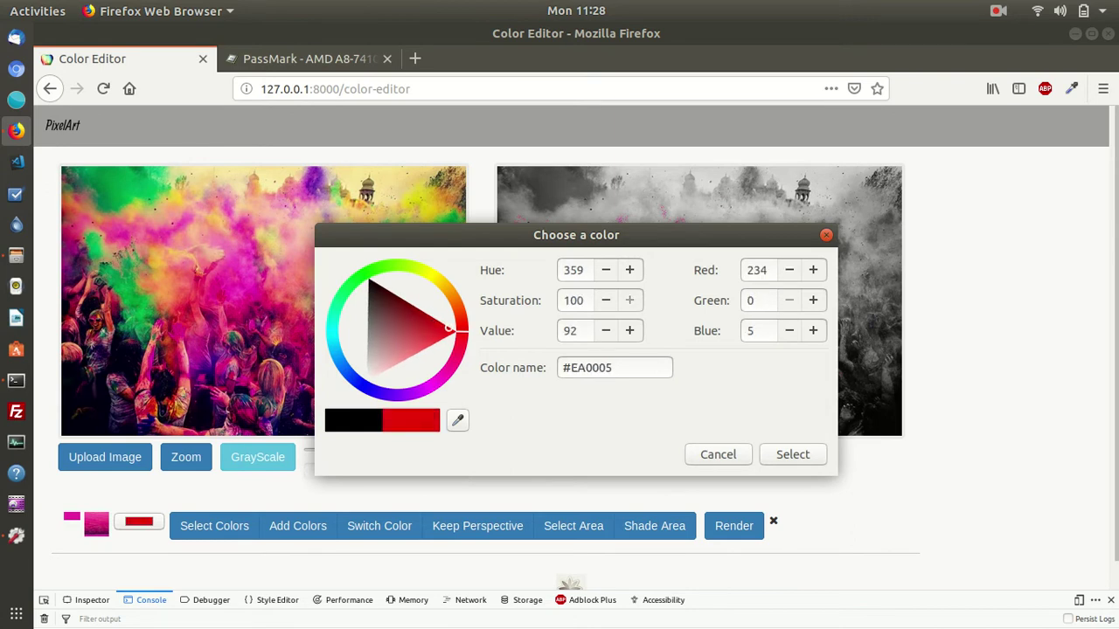
left_click(793, 455)
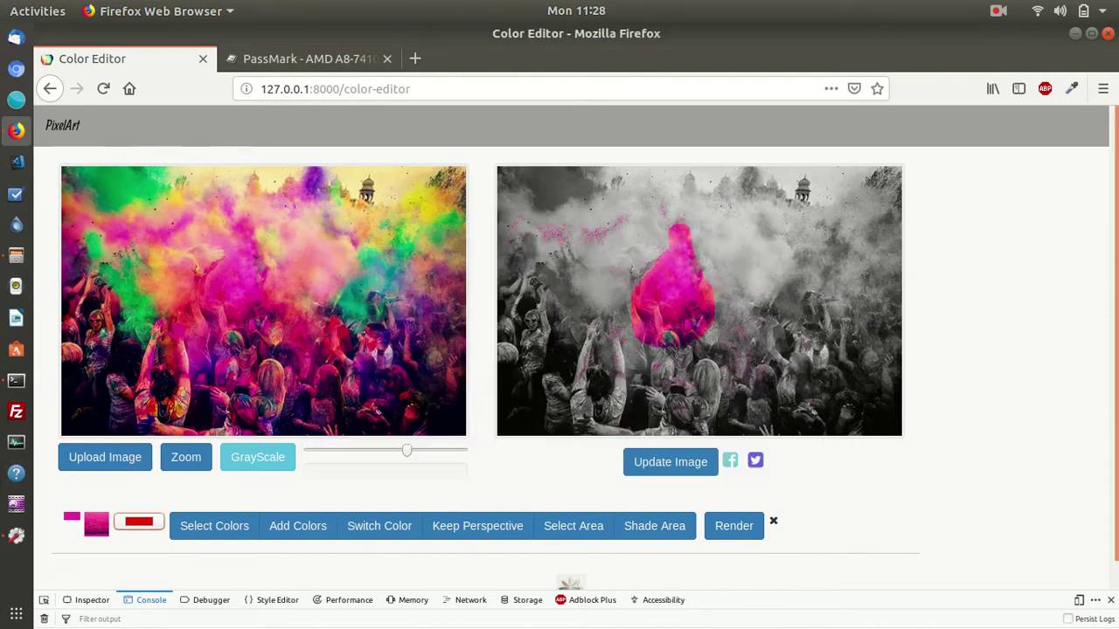
Step: Enable Switch Color with Keep Perspective, turn grayscale off, and render the image with the selected shades switched to red
left_click(379, 525)
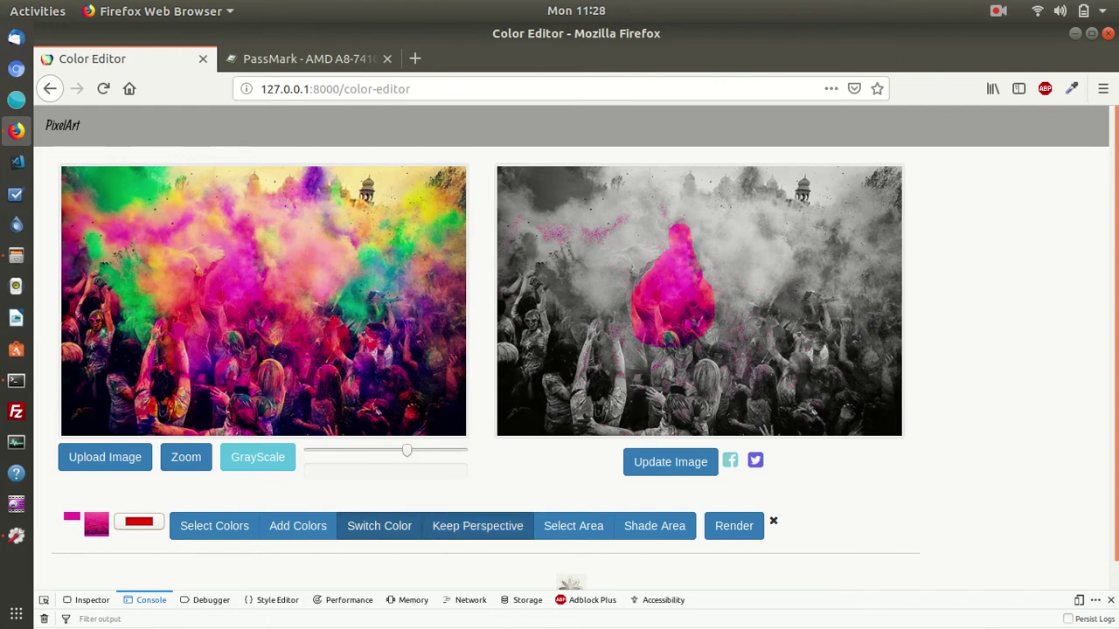
left_click(734, 525)
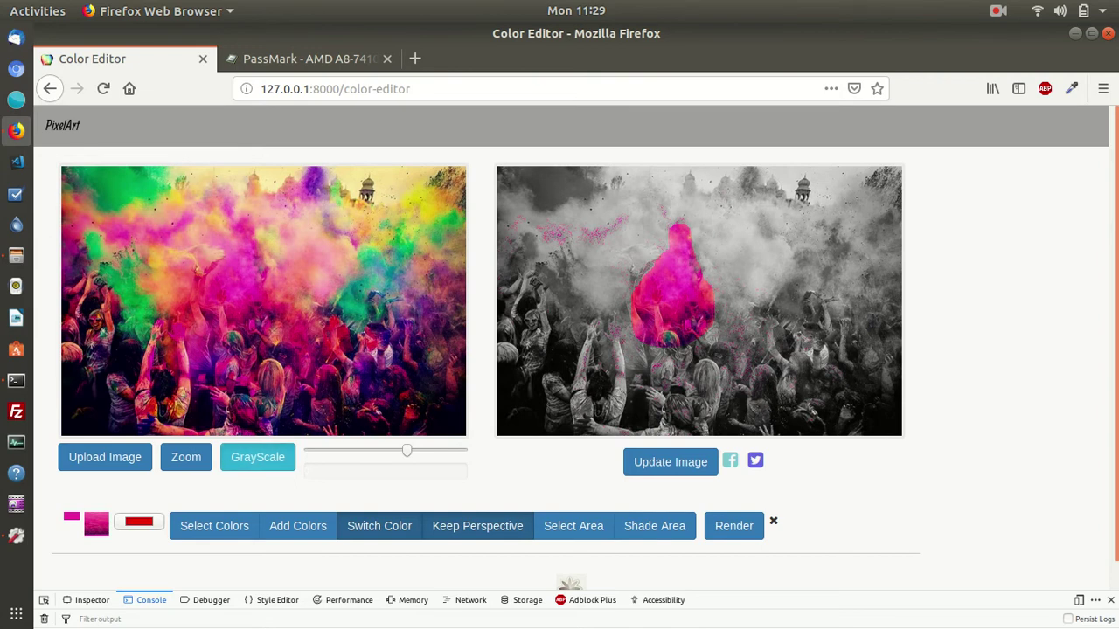
left_click(258, 457)
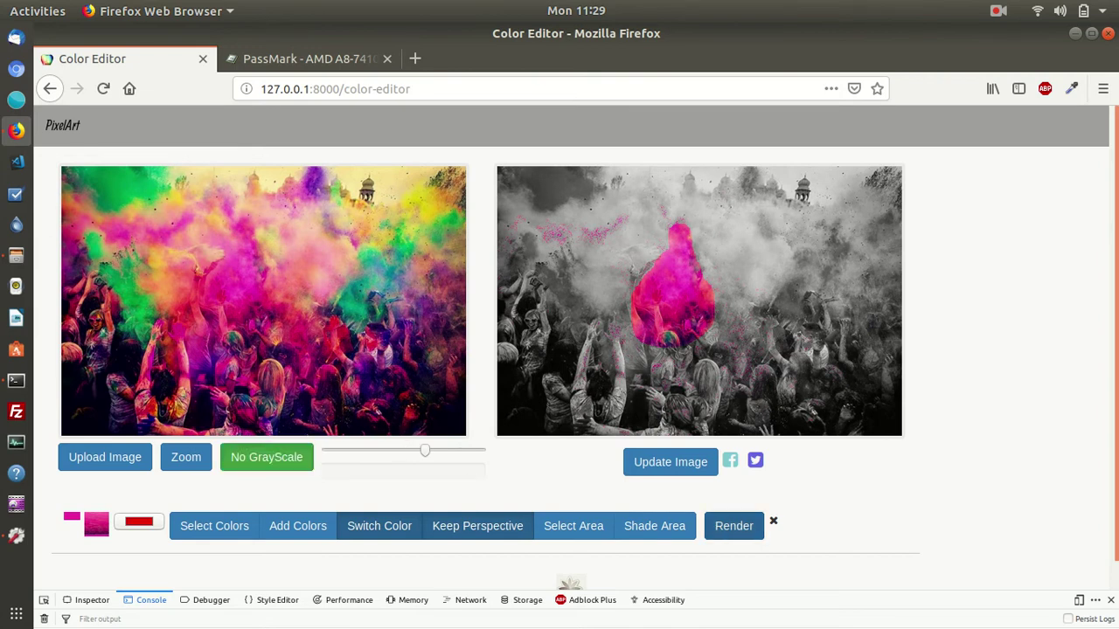
left_click(733, 525)
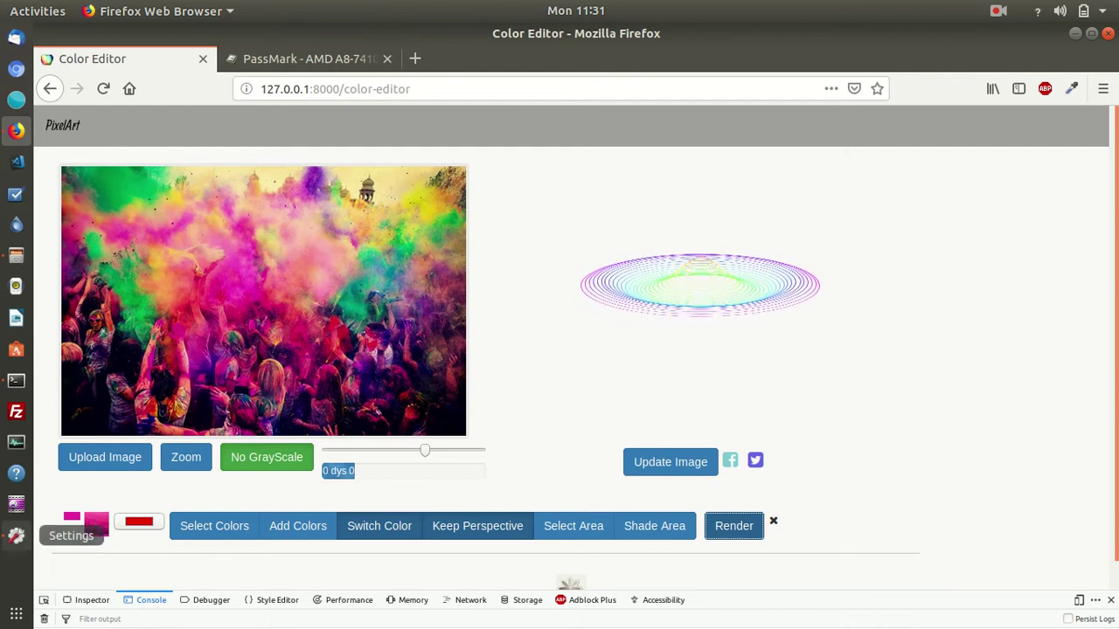
Step: Check the computer's memory, processor and graphics details in the system Settings, and close them
left_click(15, 536)
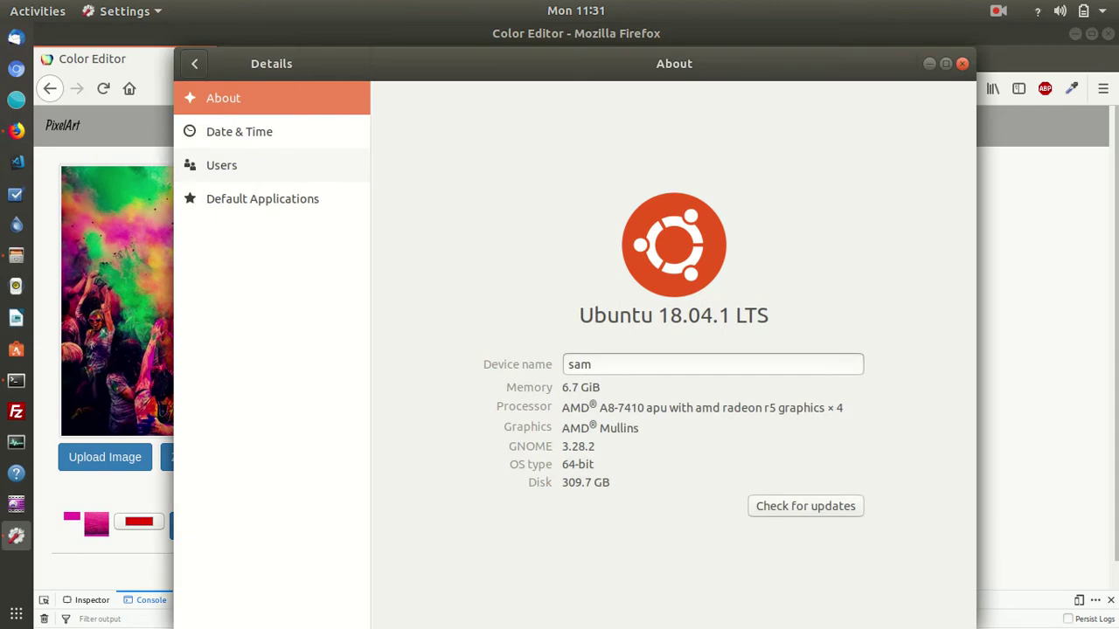
key("alt+F4")
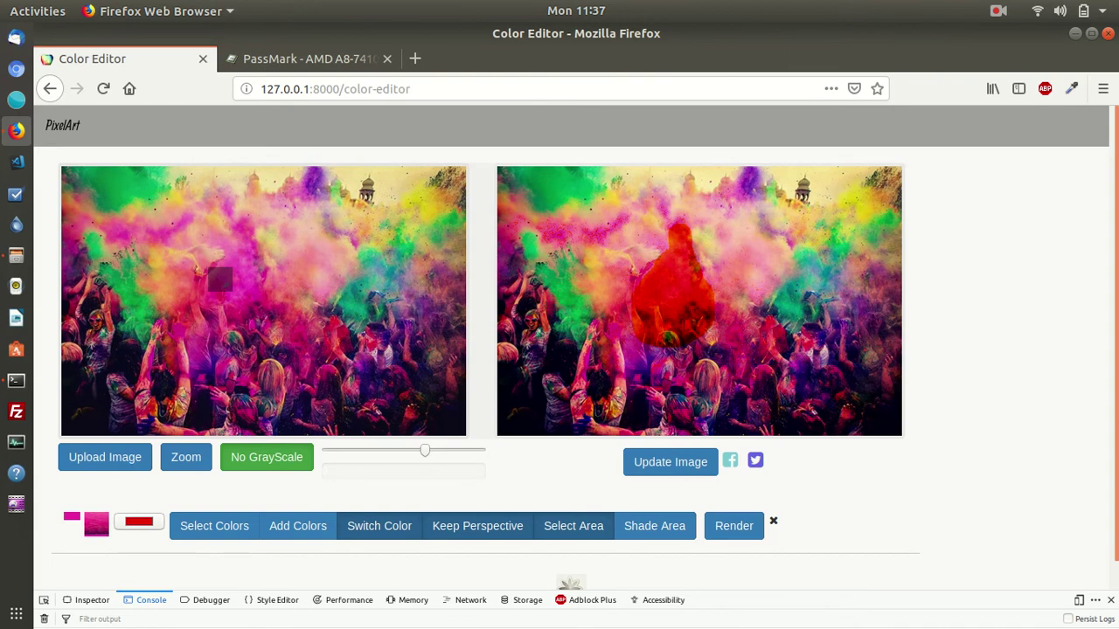
left_click_drag(233, 291, 270, 309)
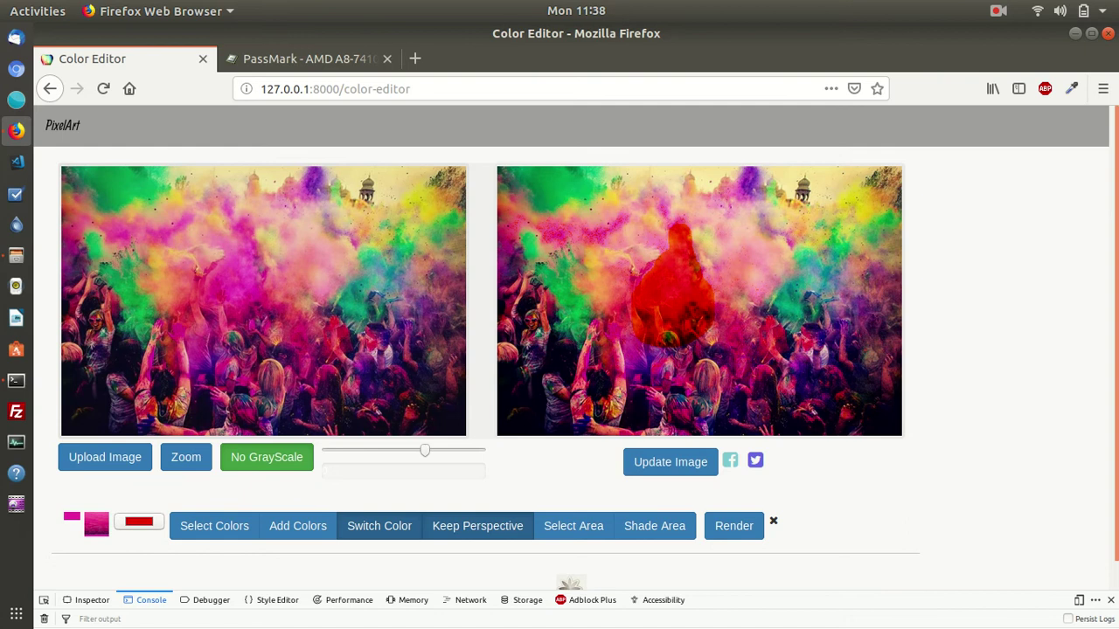
left_click(655, 526)
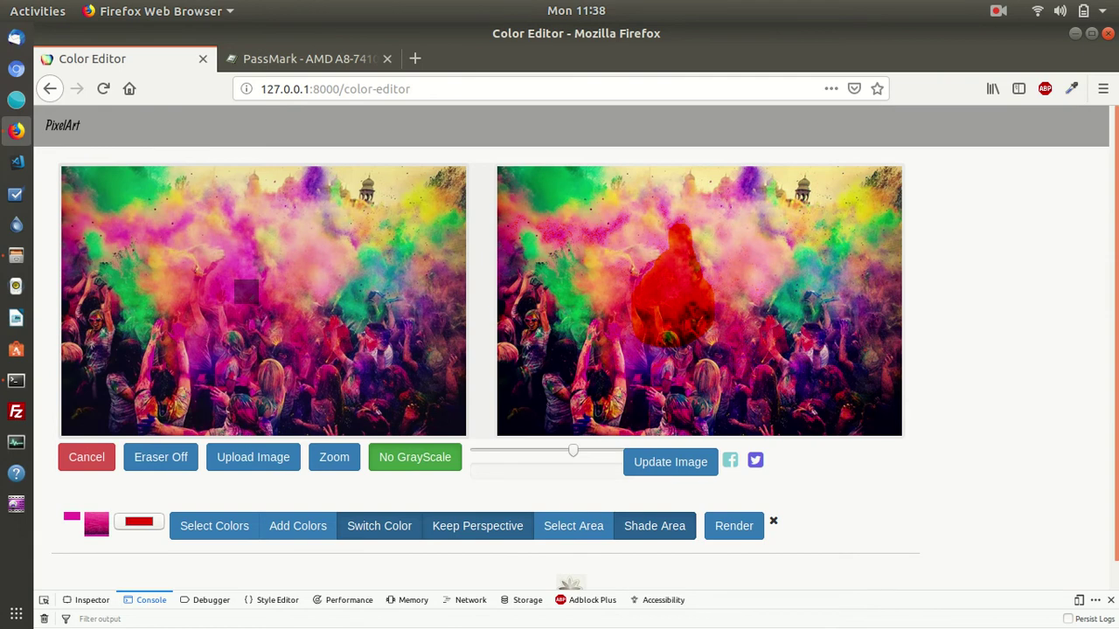
key("Escape")
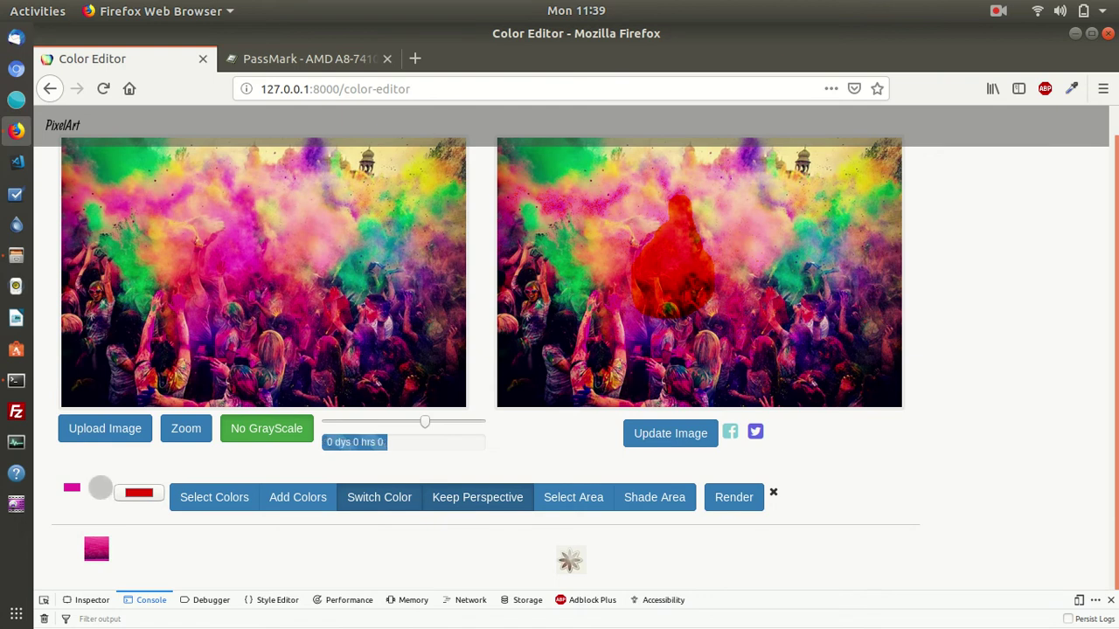
scroll(560, 349, "up", 1)
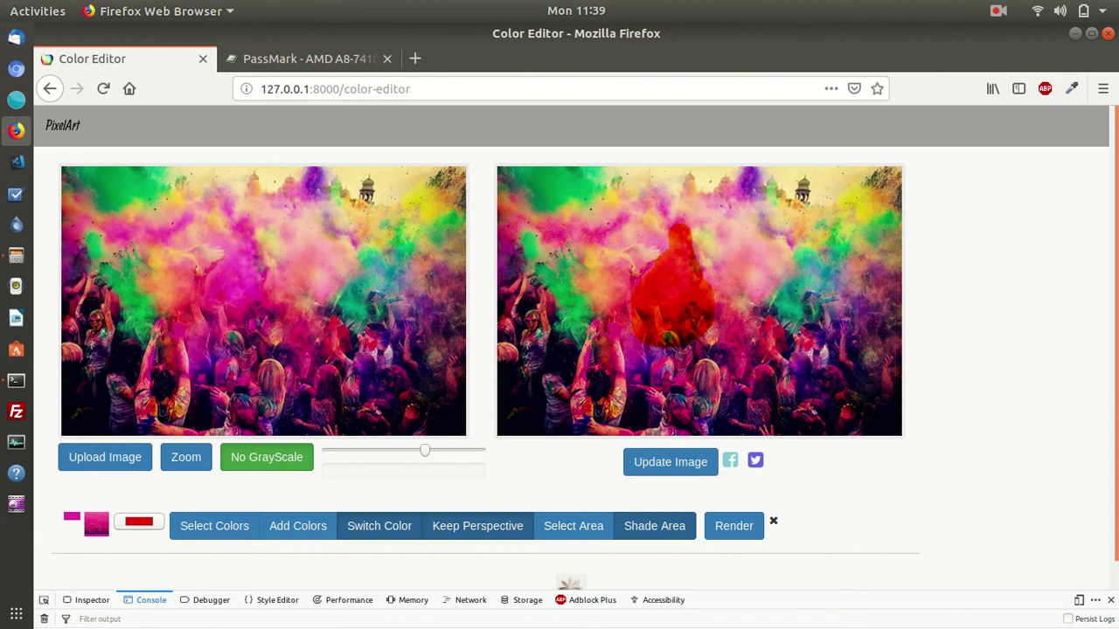
Step: Shade a small round area over the magenta cloud above the crowd and render the red color switch within it
left_click(655, 525)
mouse_move(234, 282)
left_mouse_down()
mouse_move(228, 294)
mouse_move(240, 291)
mouse_move(219, 303)
left_mouse_up()
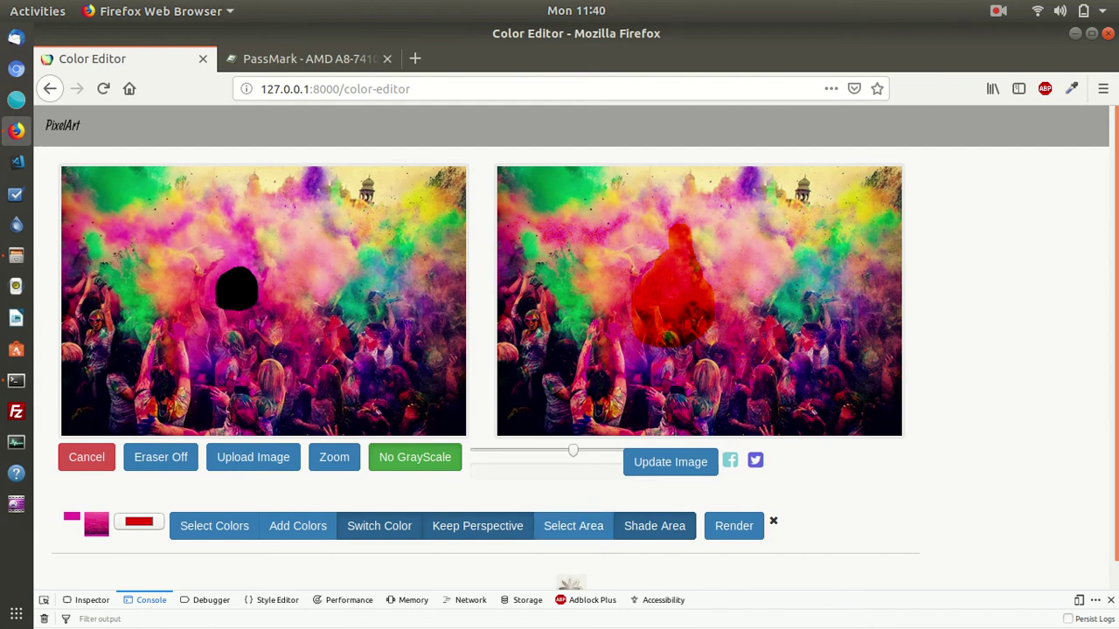
key("Escape")
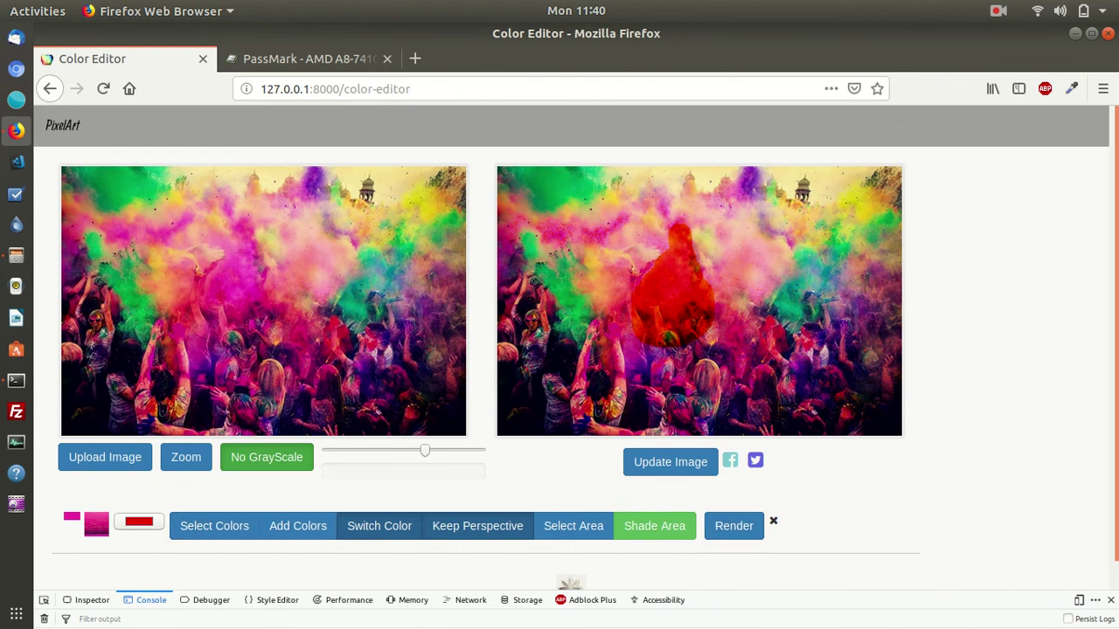
left_click(733, 526)
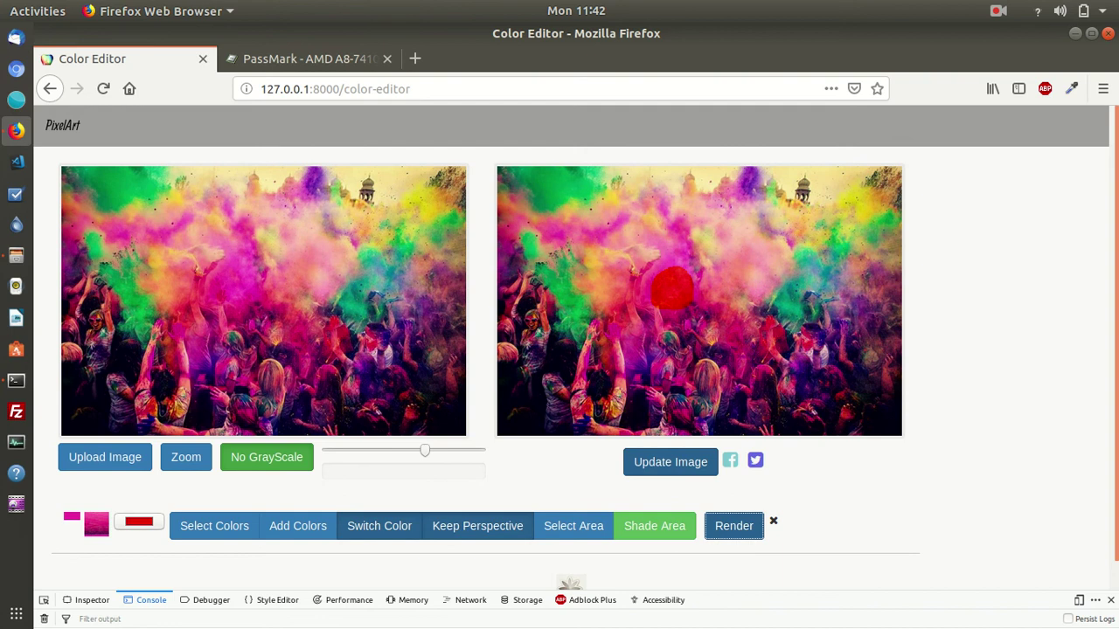
Step: Update the source image with the rendered red spot and close the color editing tools
left_click(670, 461)
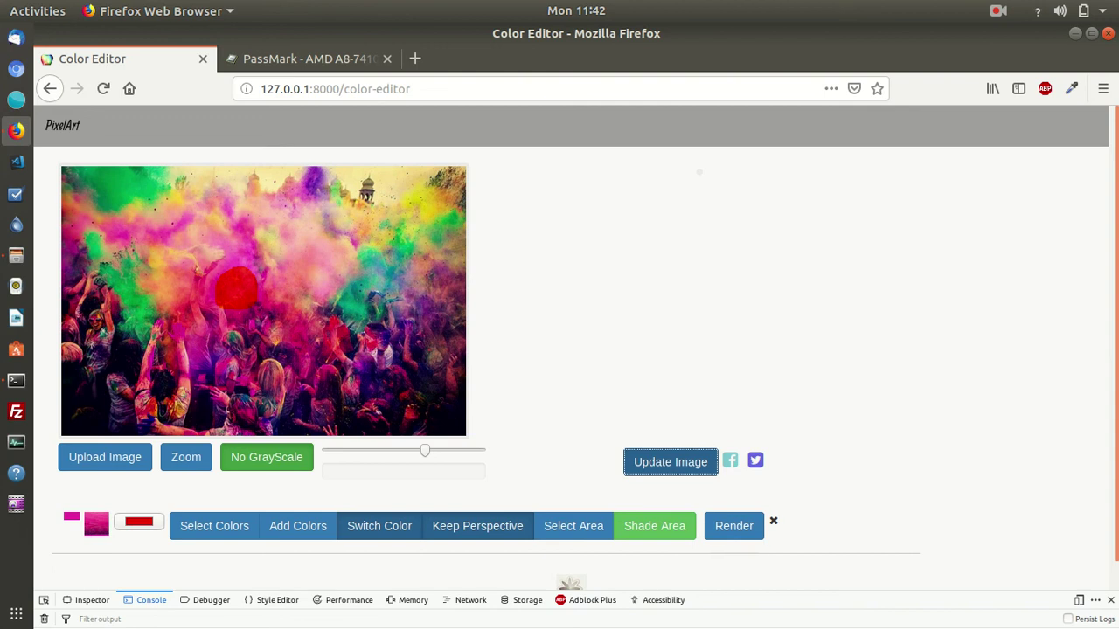
left_click(773, 520)
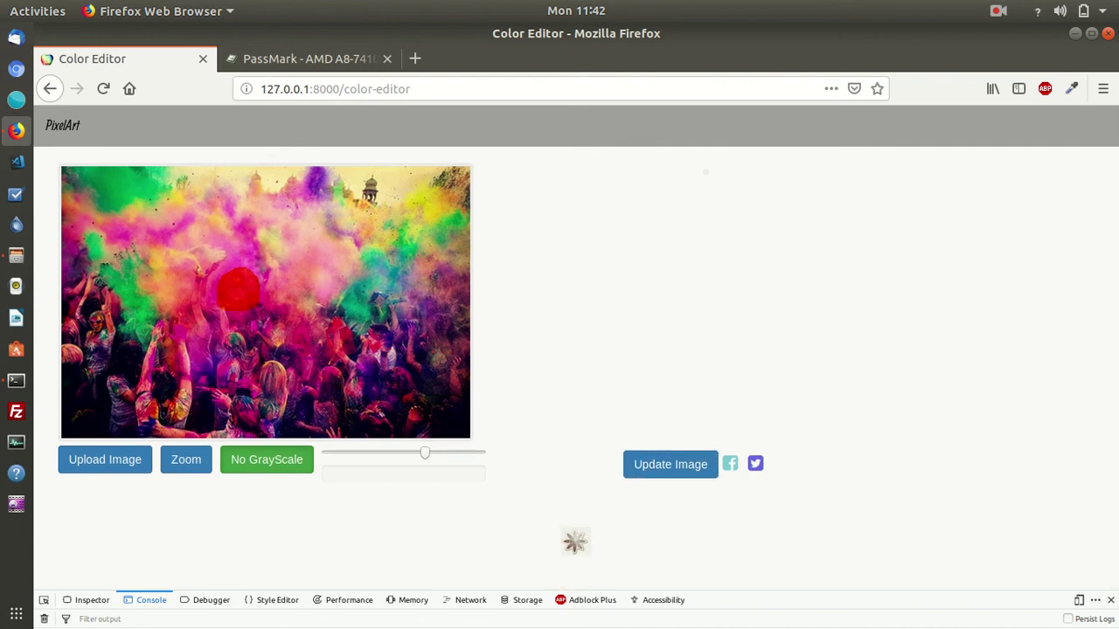